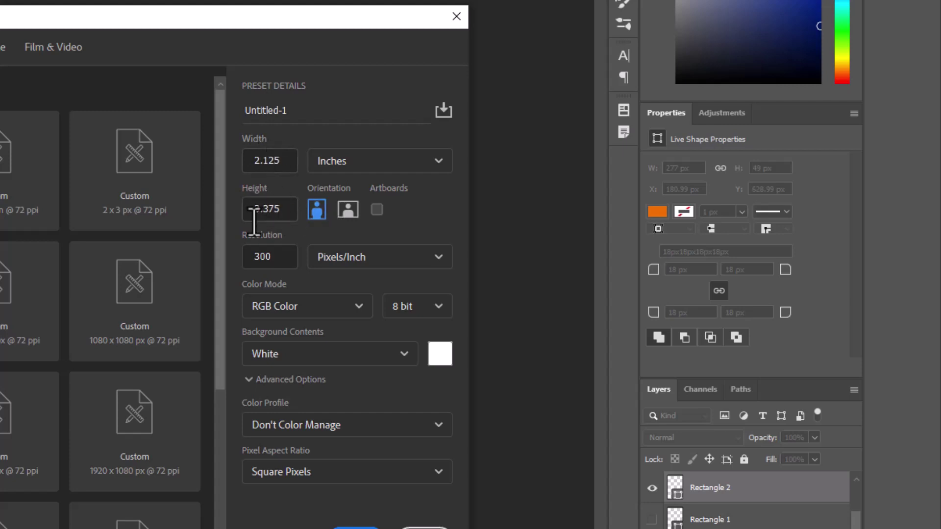
Step: Create a new portrait document 2.125 x 3.375 inches at 300 pixels/inch in RGB Color with a white background
left_click(349, 215)
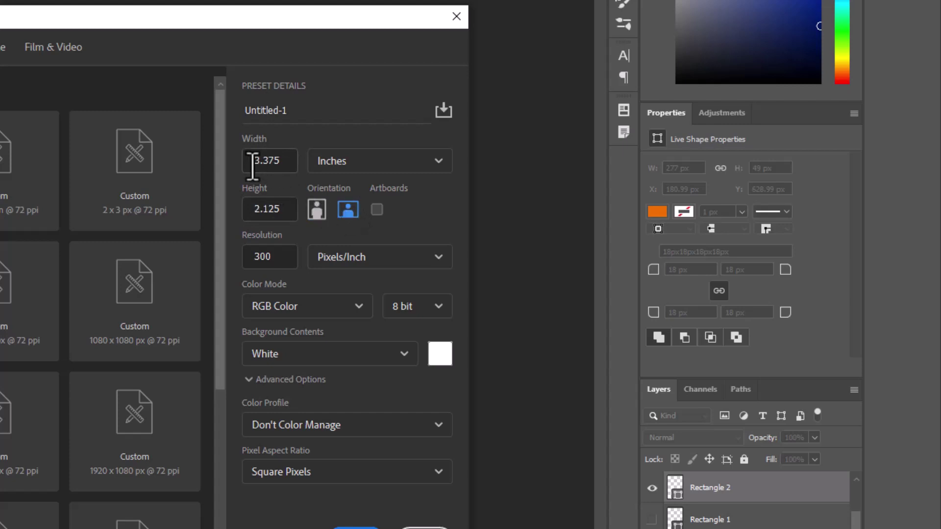
left_click(317, 208)
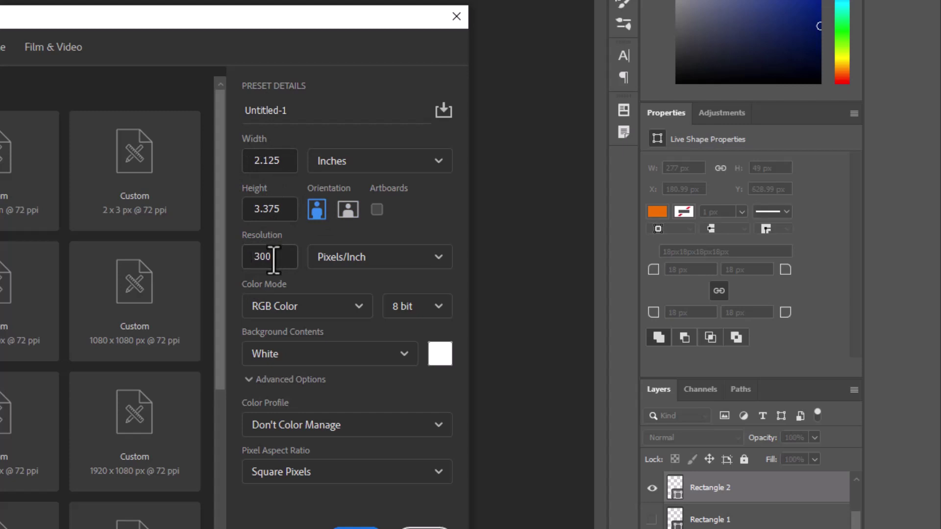
left_click(265, 310)
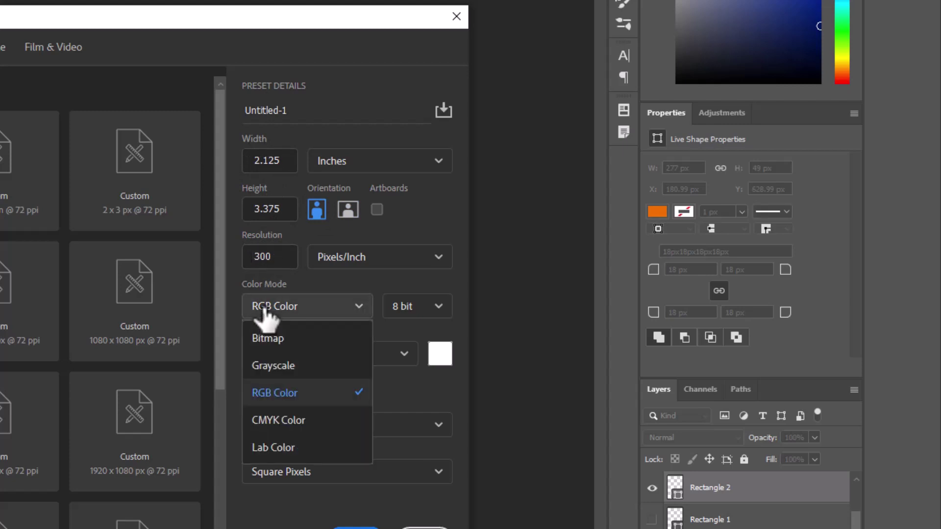
left_click(279, 426)
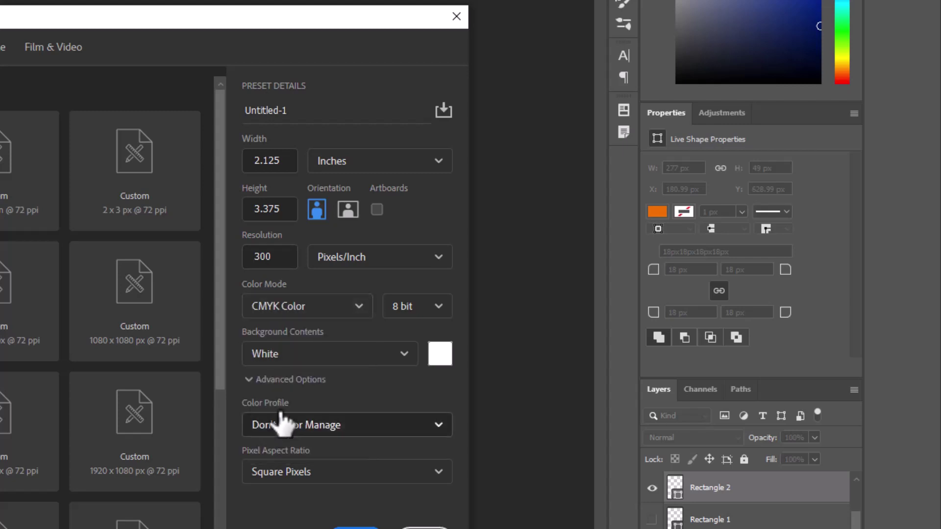
left_click(284, 312)
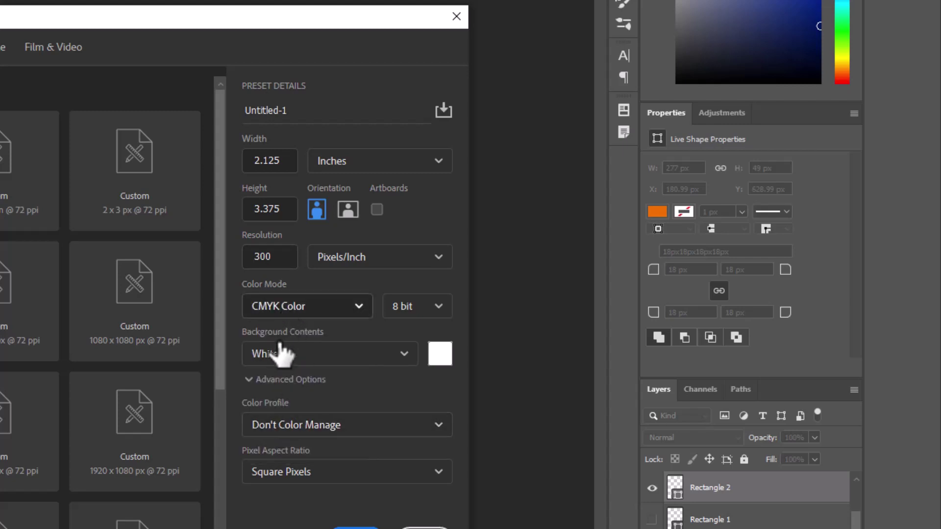
left_click(273, 391)
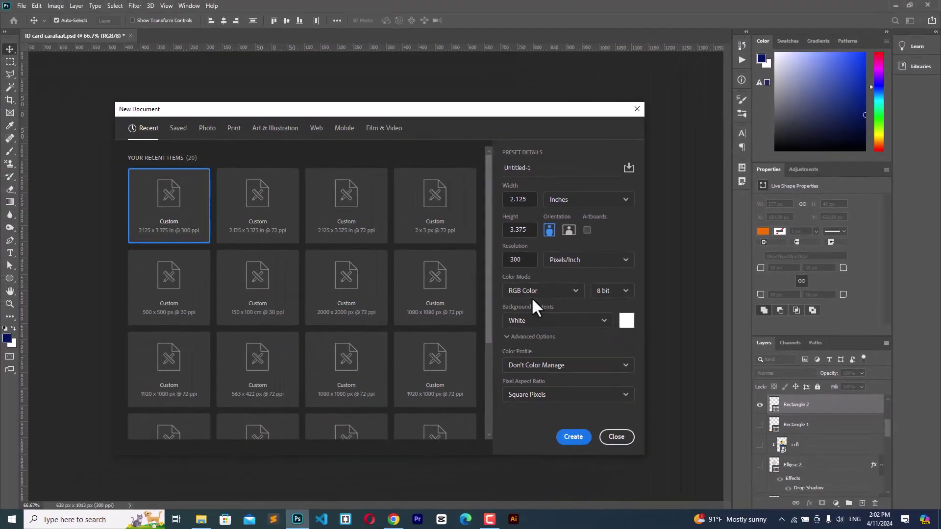
left_click(573, 438)
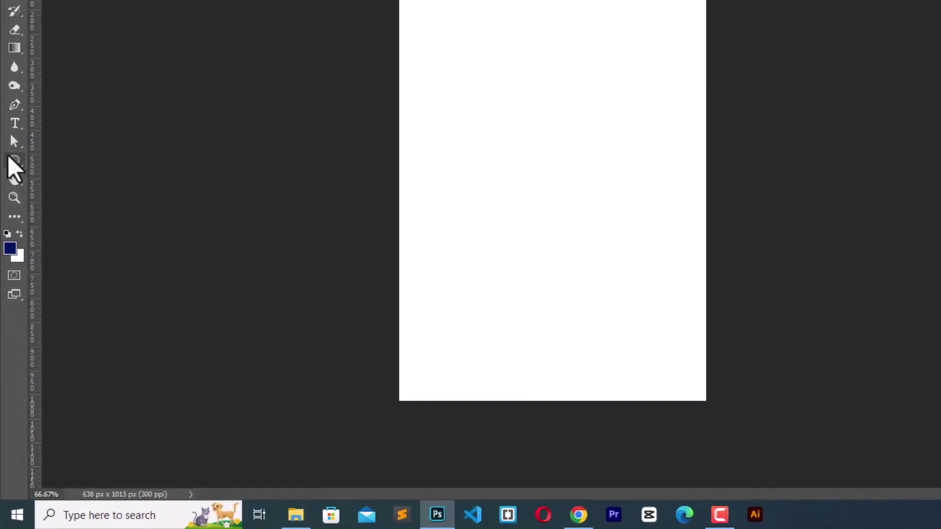
Step: Draw a dark blue circle about 793 px wide and centre it over the canvas's upper edge at about X -77, Y -382 px
right_click(9, 256)
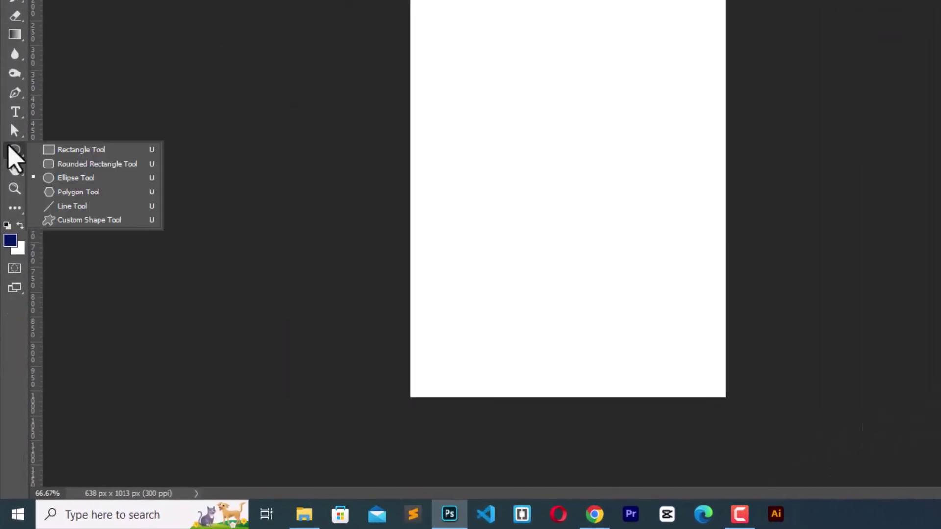
left_click(69, 179)
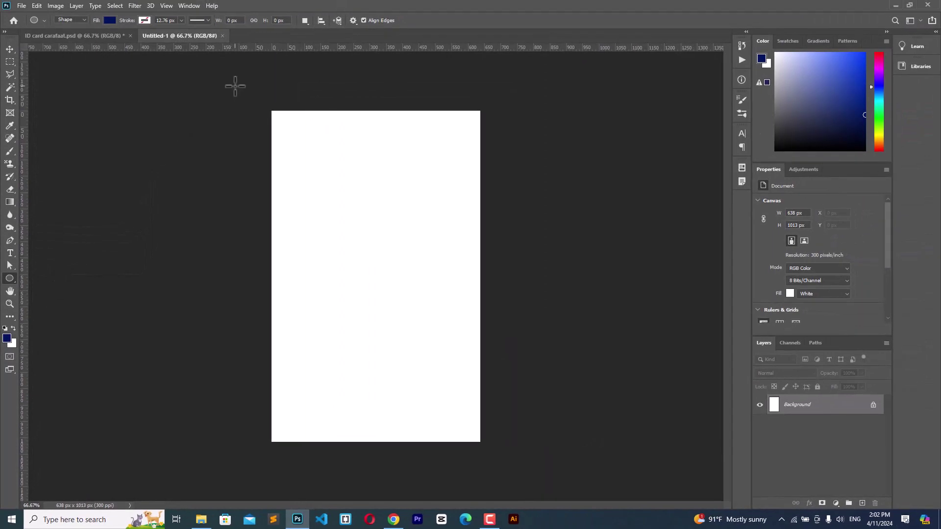
left_click_drag(235, 87, 501, 342)
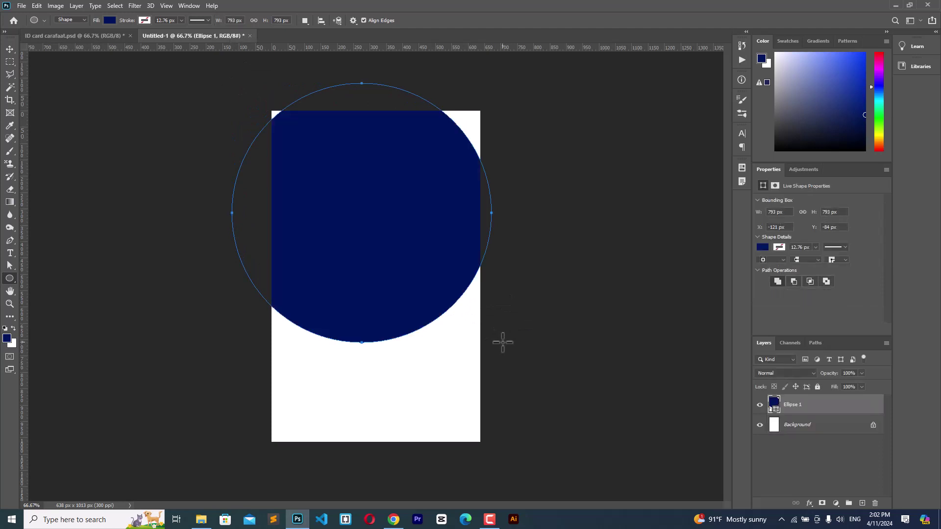
left_click(10, 50)
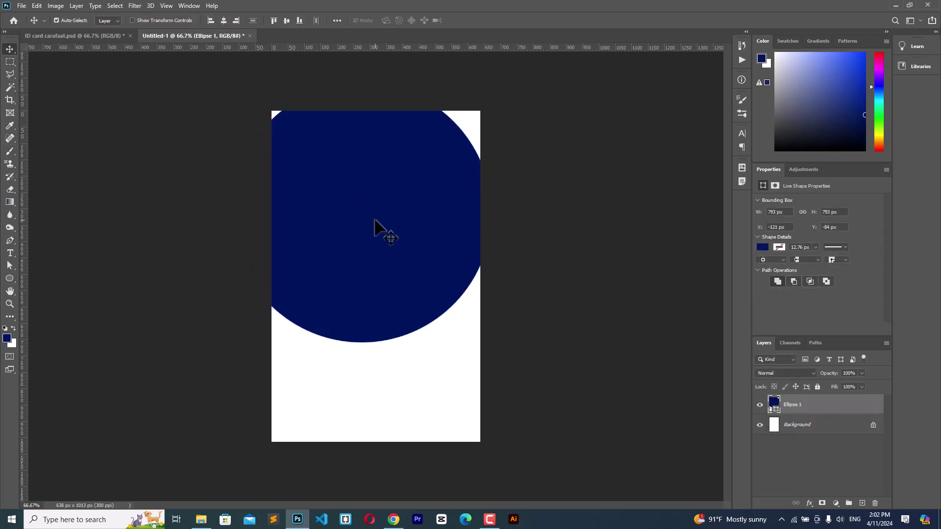
left_click_drag(378, 227, 392, 125)
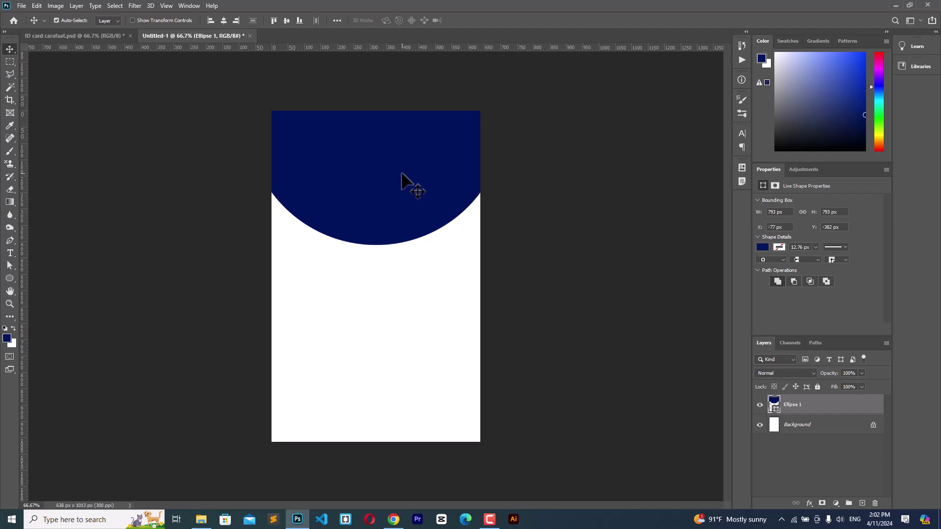
Step: Duplicate the dark blue circle's layer and shift the copy up 10 px
key("ctrl+j")
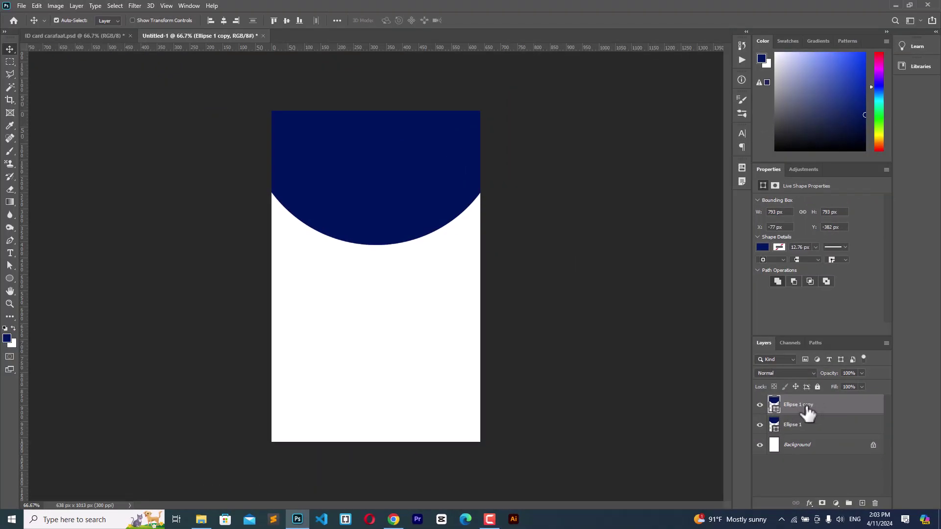
key("ctrl+t")
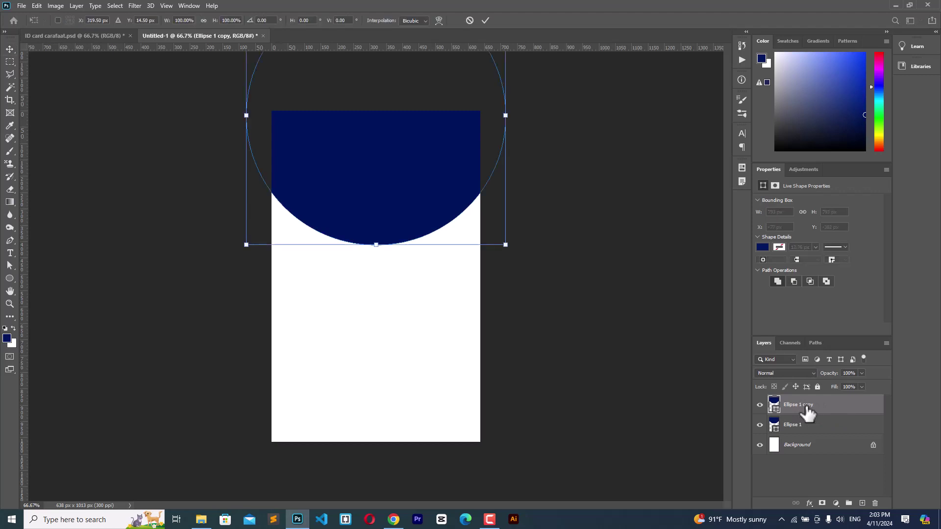
key("shift+Up")
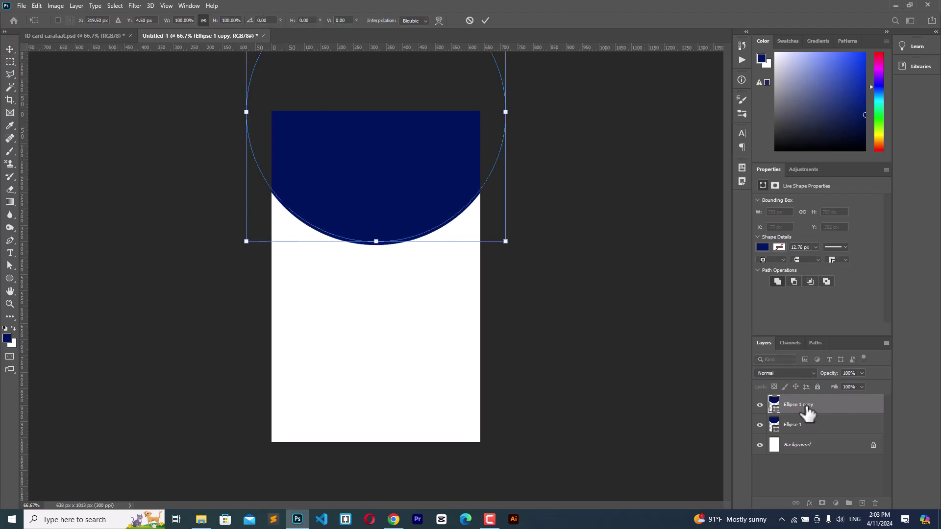
key("shift+Up")
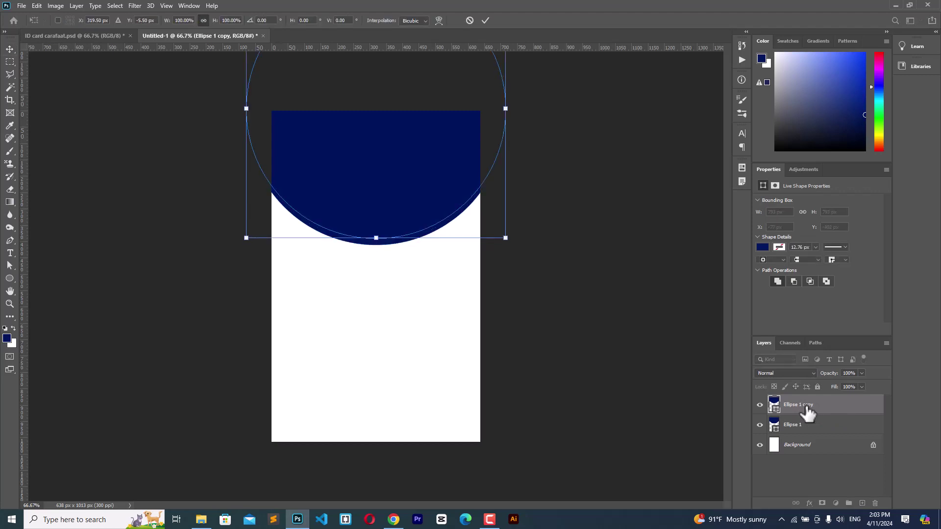
key("shift+Down")
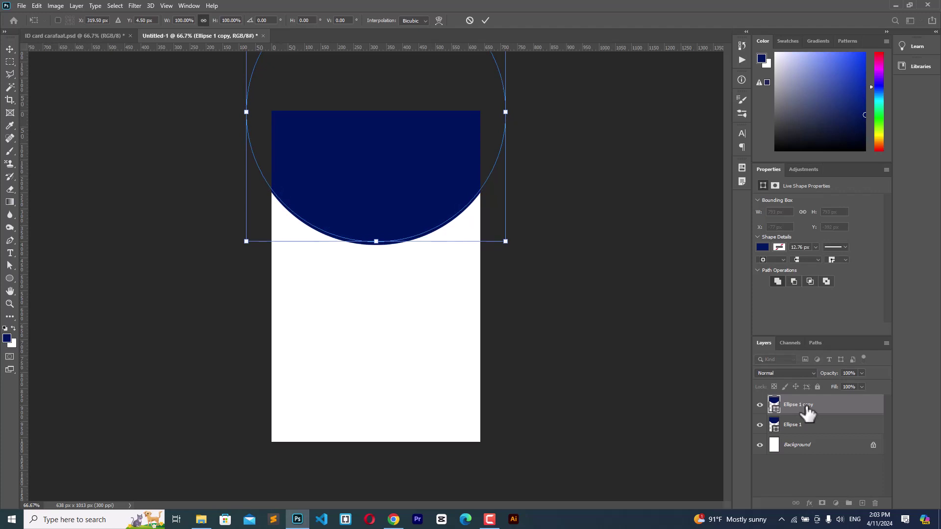
Step: Change the circle copy's fill to the recently used orange
double_click(775, 407)
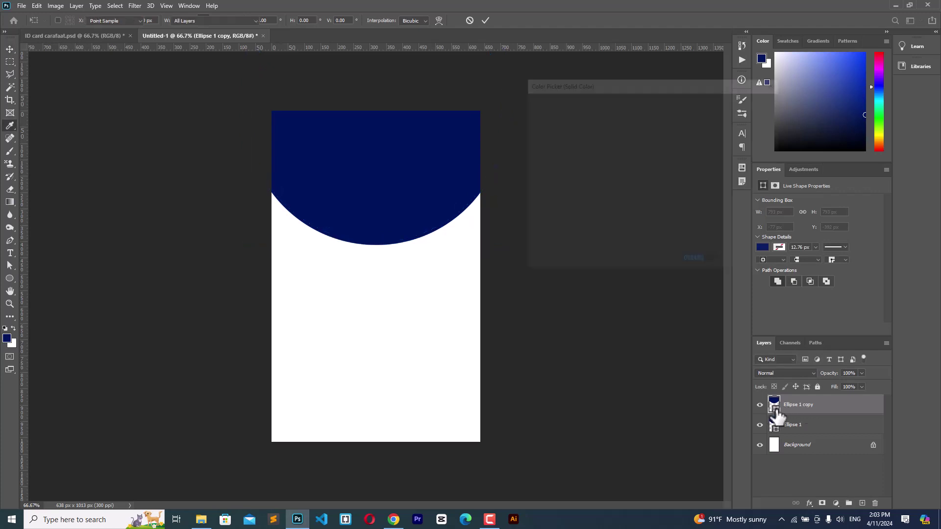
left_click(760, 119)
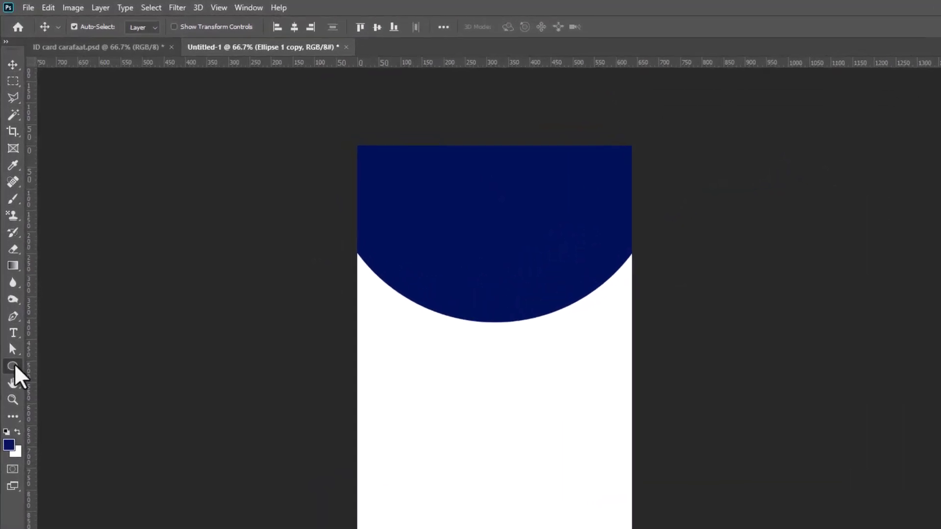
left_click(13, 366)
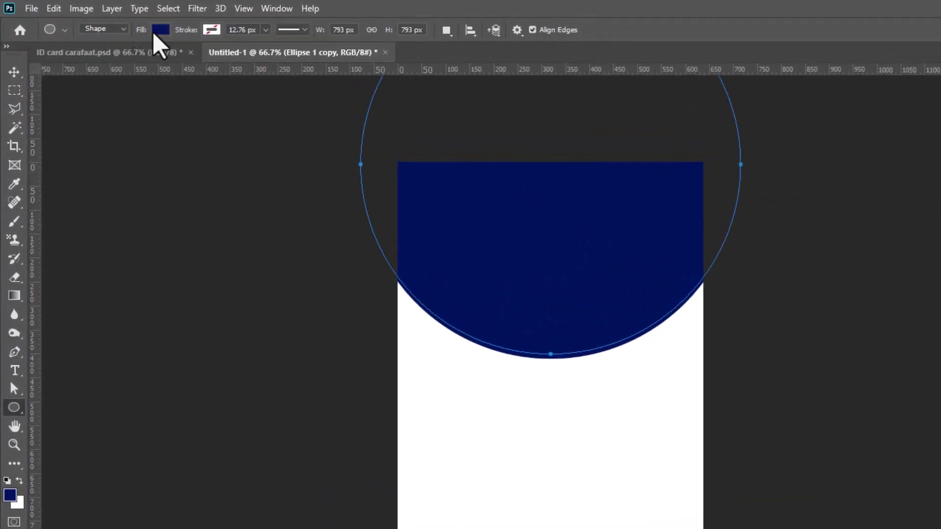
left_click(144, 27)
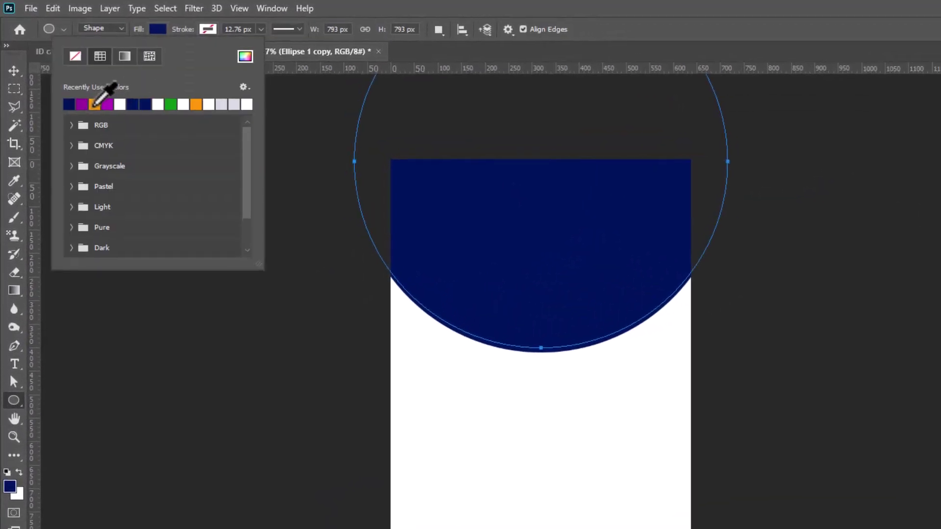
left_click(95, 106)
left_click(9, 49)
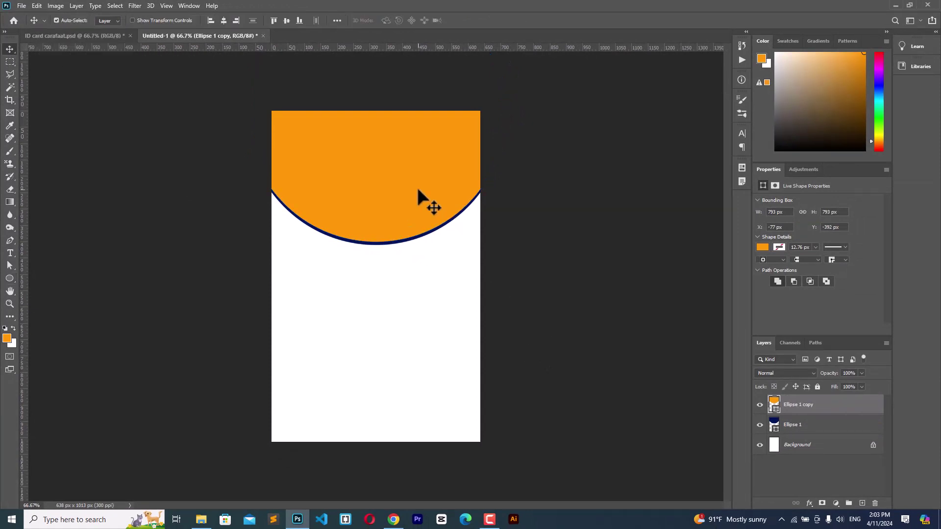
Step: Nudge the orange circle up 4 px to widen the dark blue rim, and deselect it
key("Up")
key("Up")
key("Up")
key("Up")
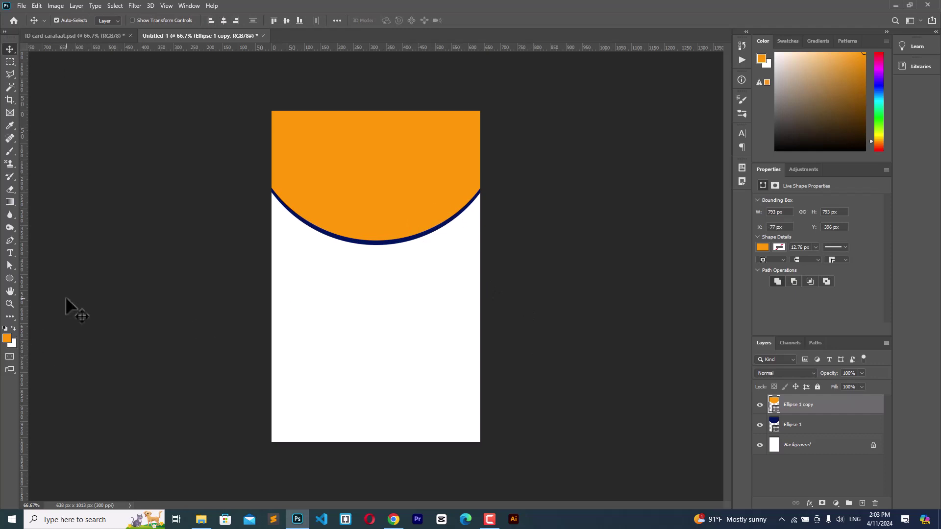
left_click(180, 288)
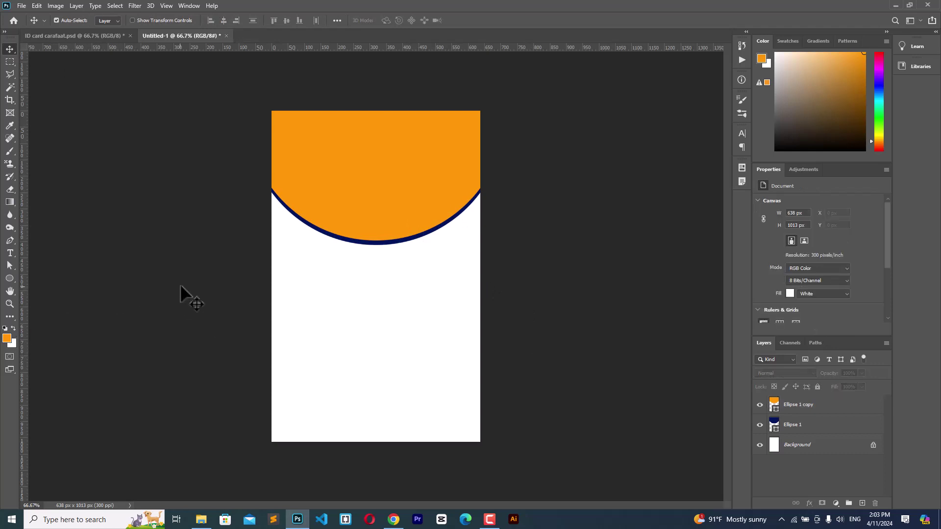
Step: Draw a circle about 412 px wide overlapping the header curve at about Y 191 px and centre it horizontally on the canvas
left_click(9, 278)
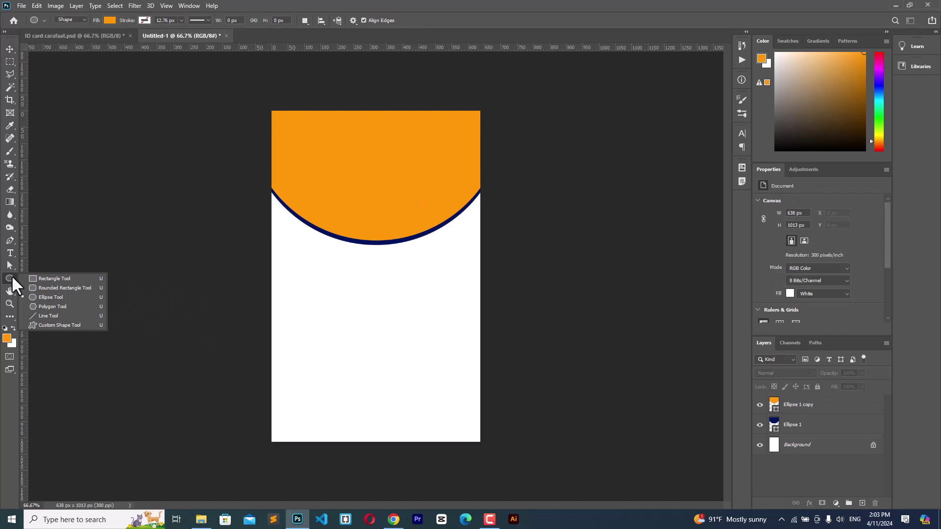
left_click(48, 298)
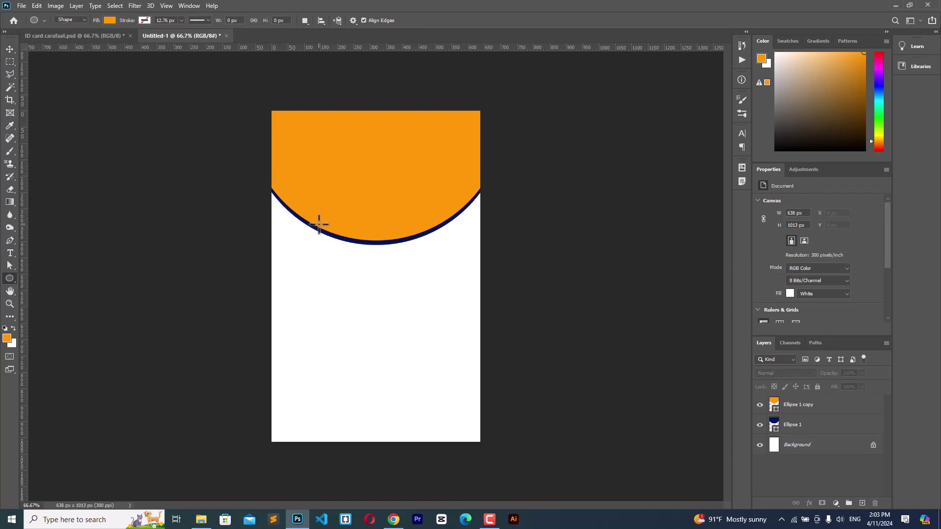
left_click_drag(311, 213, 446, 389)
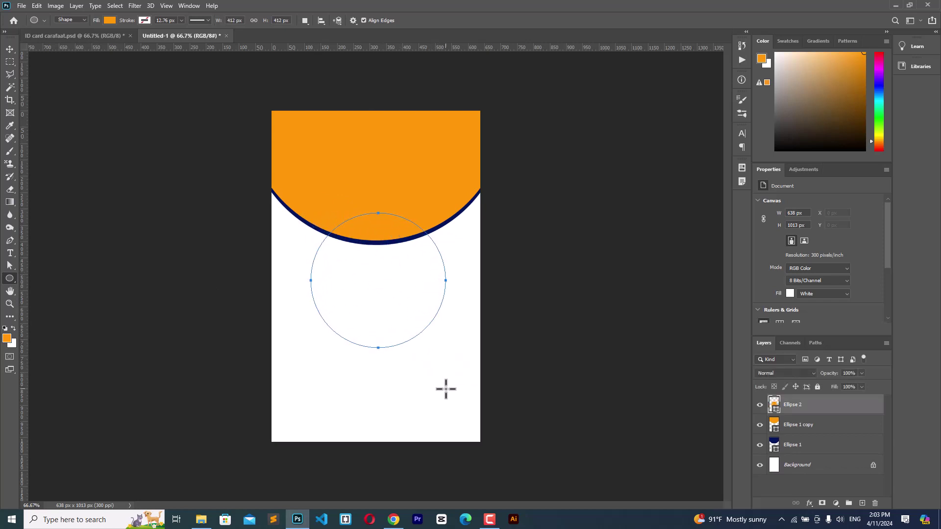
left_click(10, 49)
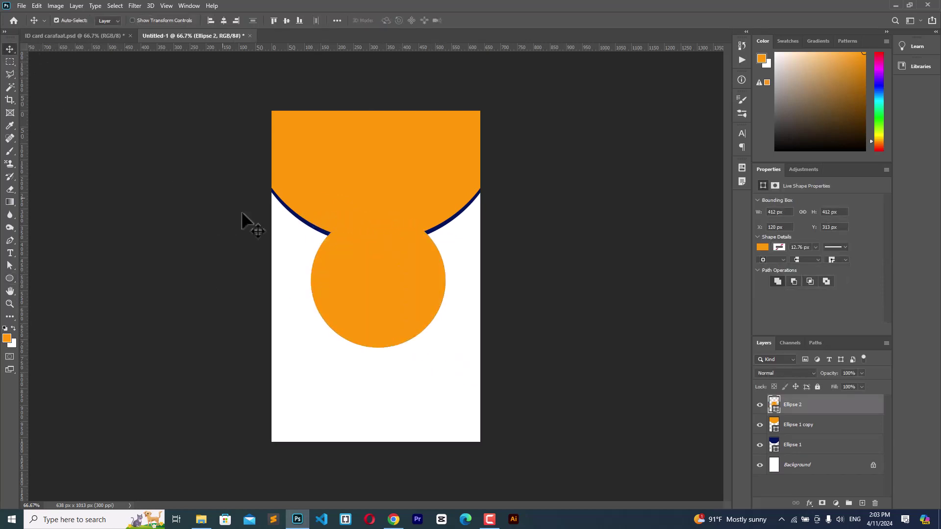
left_click_drag(345, 284, 341, 248)
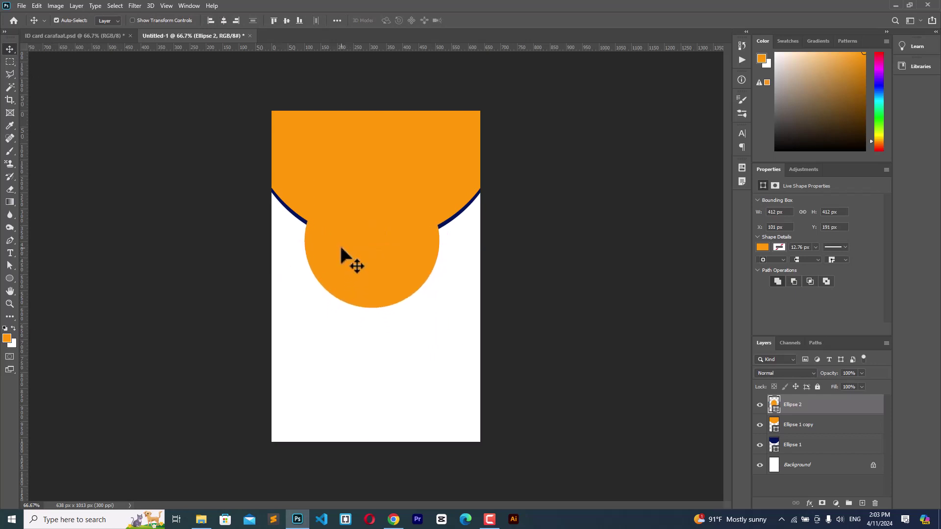
left_click(224, 20)
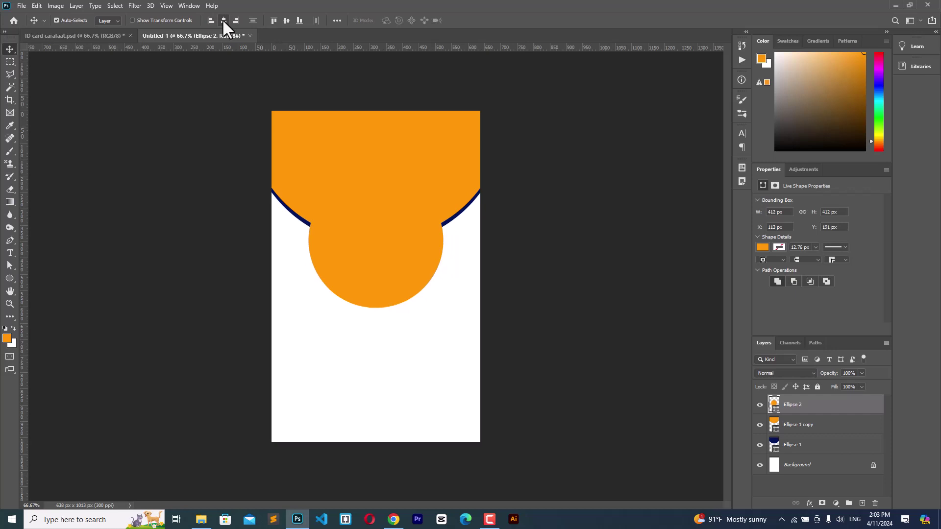
Step: Change the smaller central circle's fill to the recently used dark blue
double_click(775, 407)
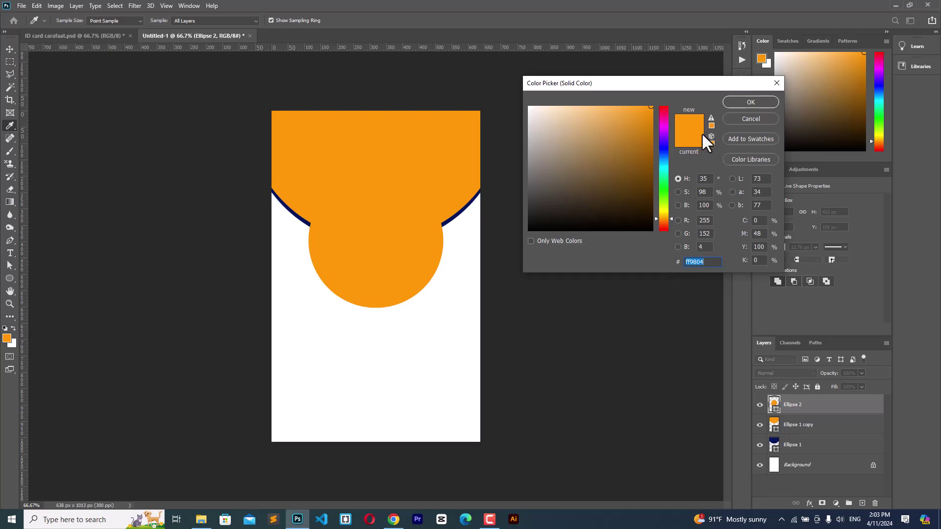
left_click(742, 119)
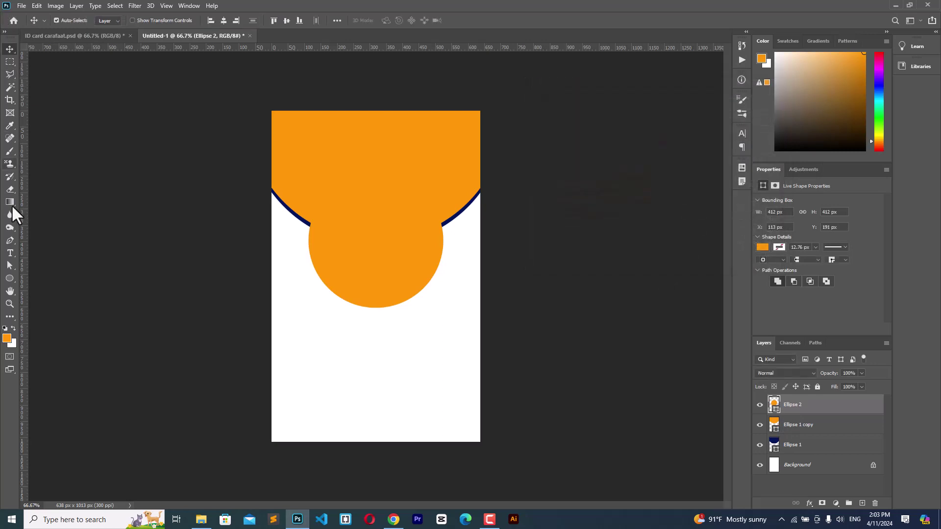
left_click(10, 277)
left_click(109, 20)
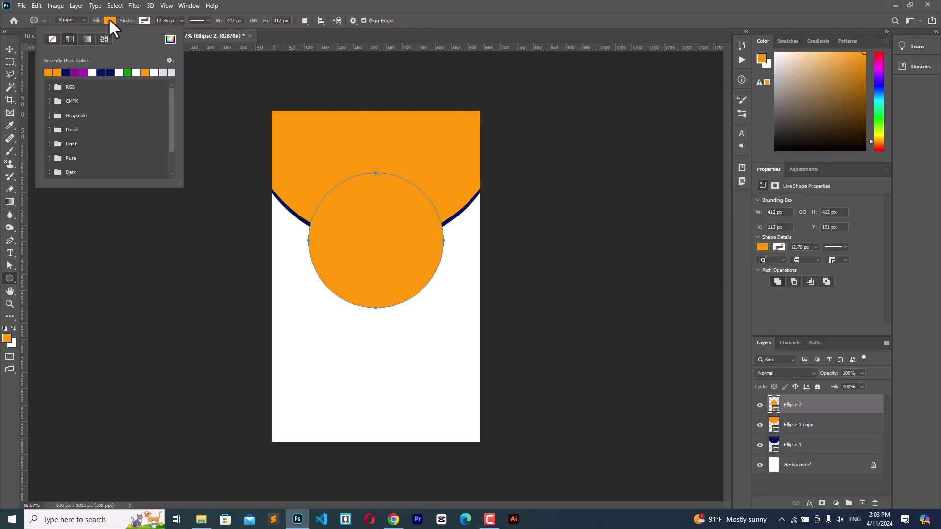
left_click(66, 72)
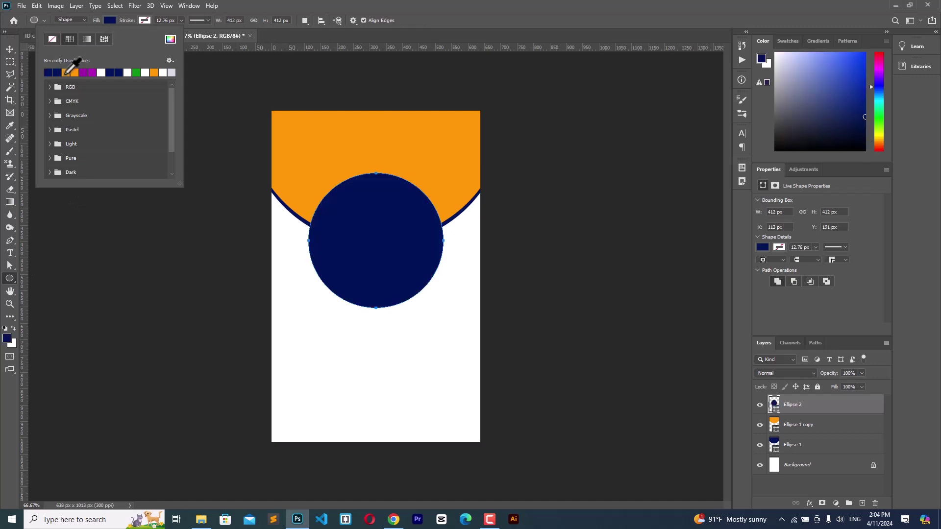
left_click(10, 49)
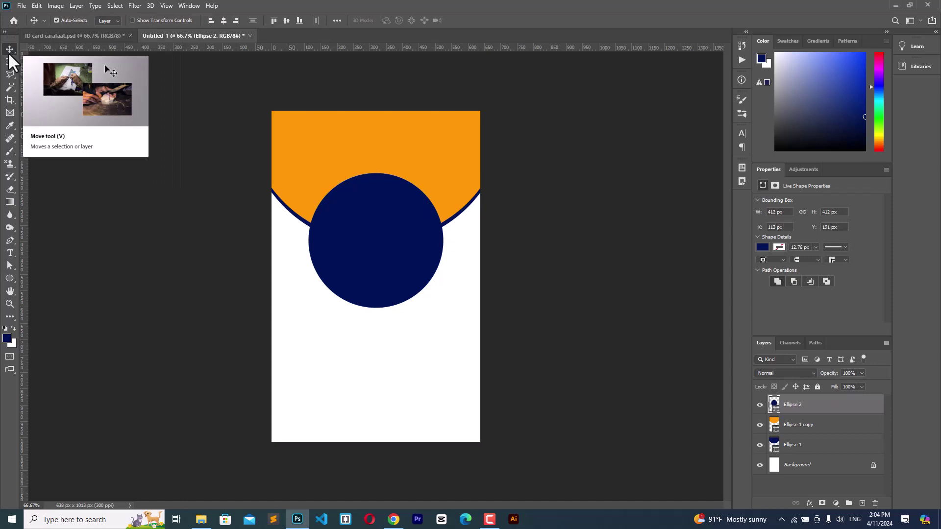
Step: Duplicate the central dark blue circle and scale the copy about its centre to about 378 px wide
key("ctrl+j")
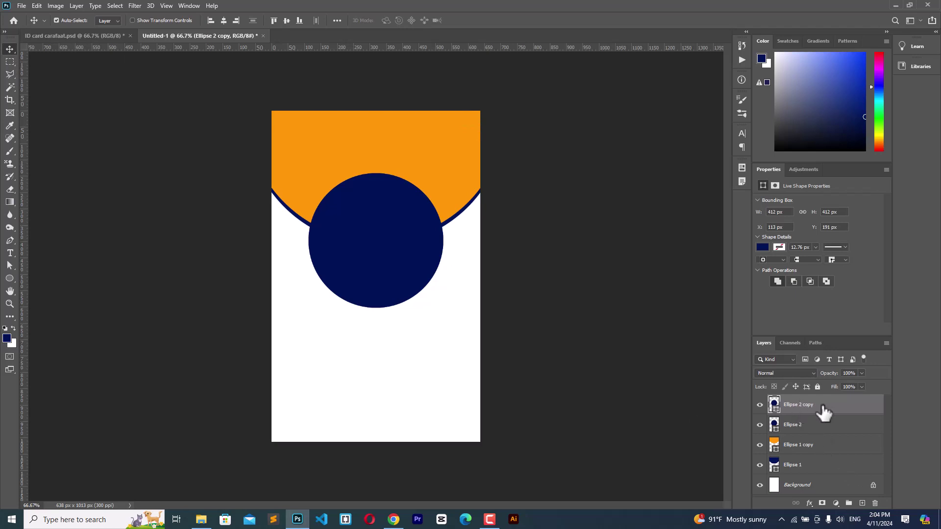
key("ctrl+t")
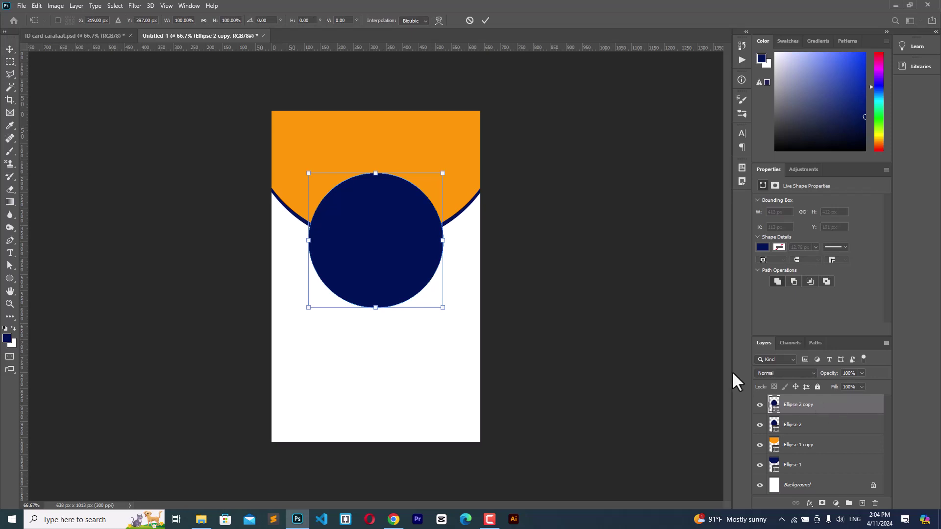
left_click_drag(308, 171, 312, 178)
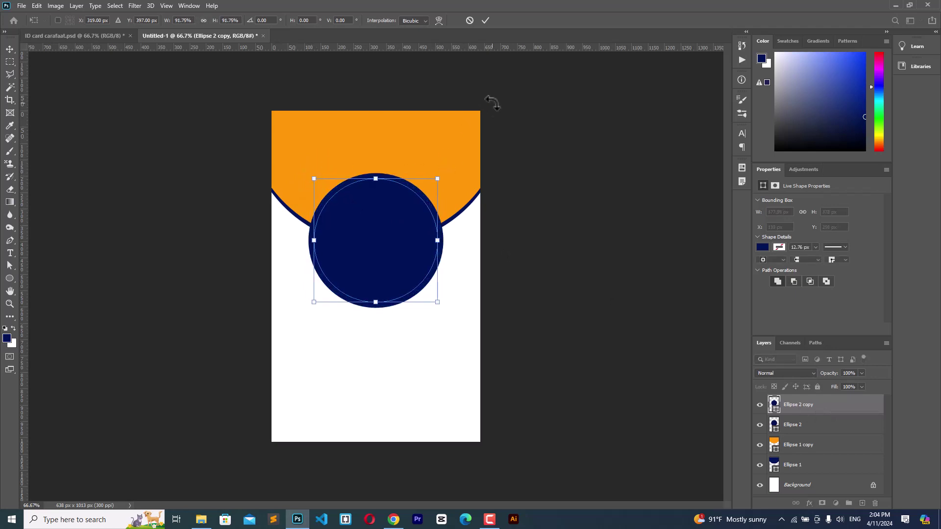
left_click(486, 19)
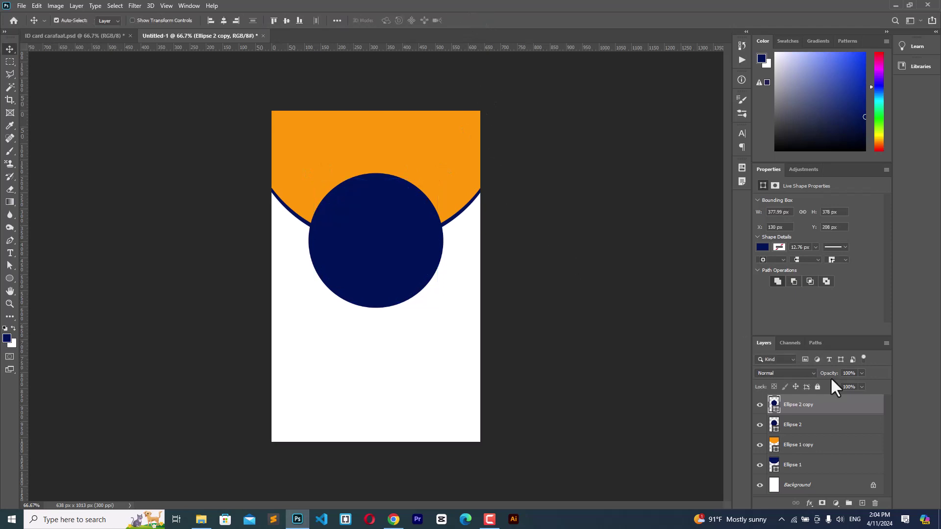
Step: Change the inner circle copy's fill to the recently used white
left_click(12, 278)
left_click(109, 20)
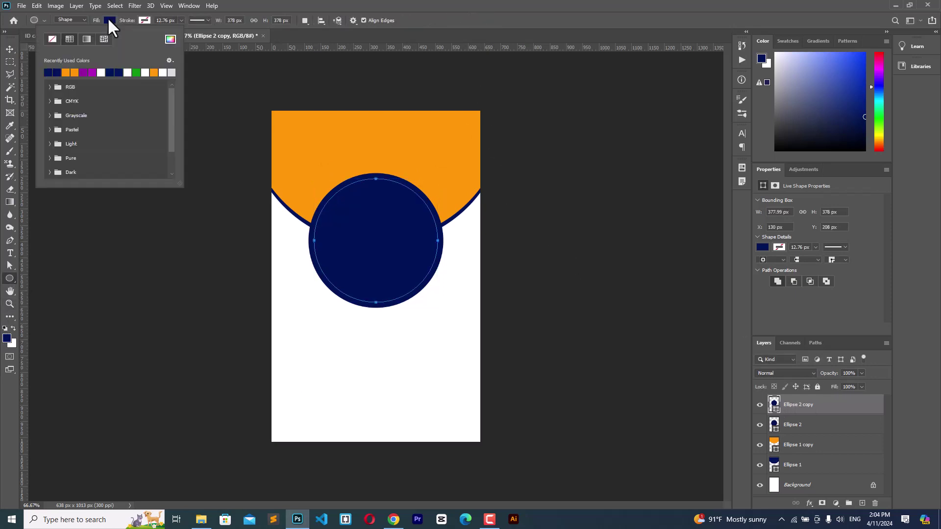
left_click(101, 72)
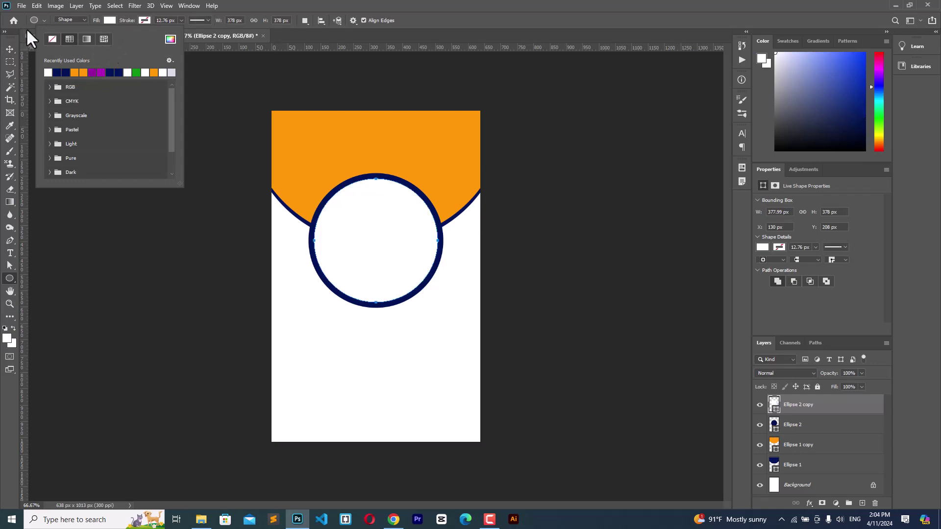
left_click(8, 47)
left_click(8, 47)
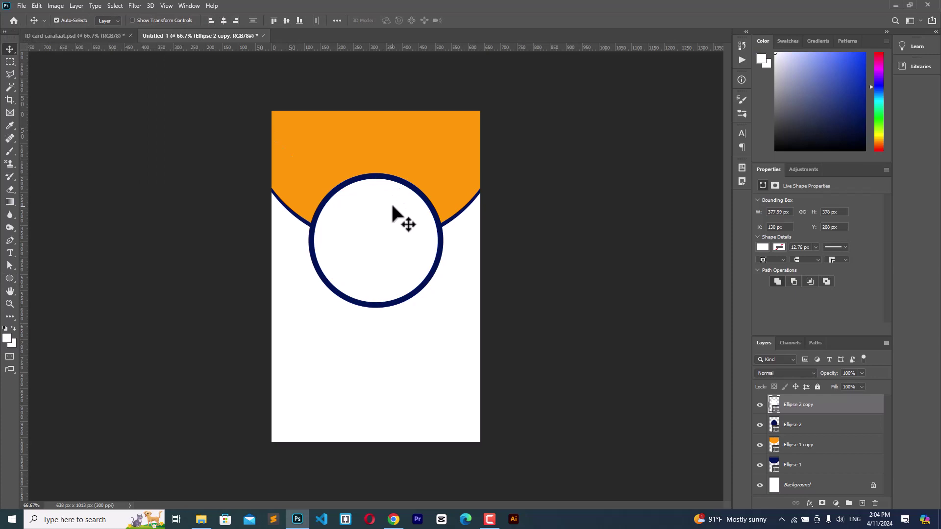
Step: Scale the white circle down about its centre to about 369 px wide to thicken the dark blue ring
key("ctrl")
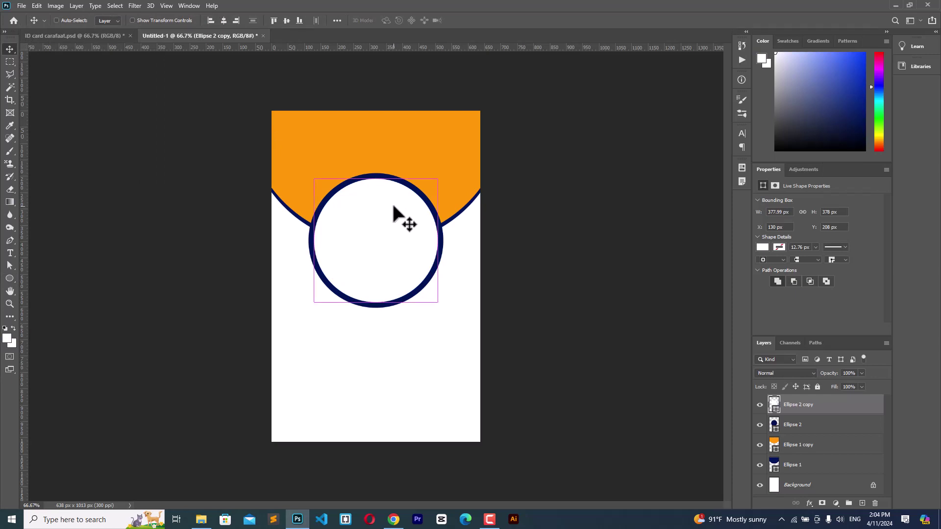
key("ctrl+t")
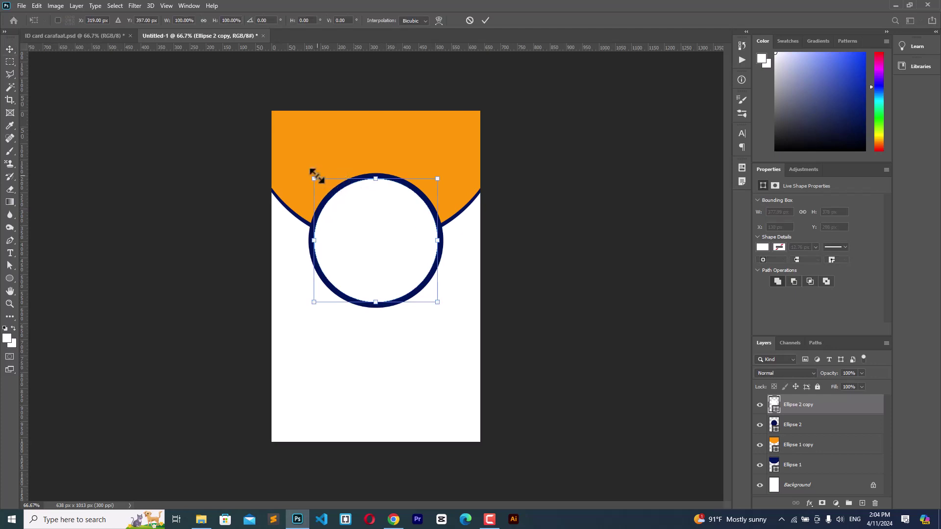
left_click_drag(314, 177, 312, 182)
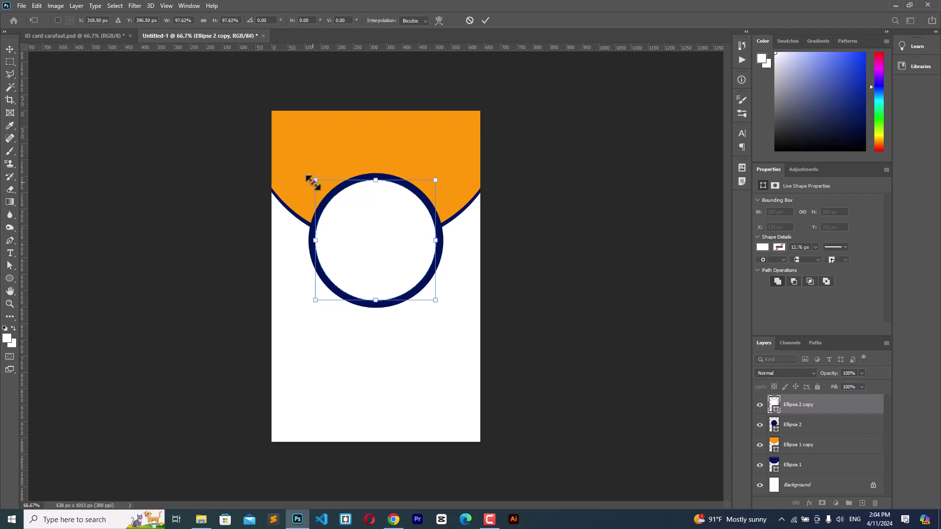
left_click(486, 21)
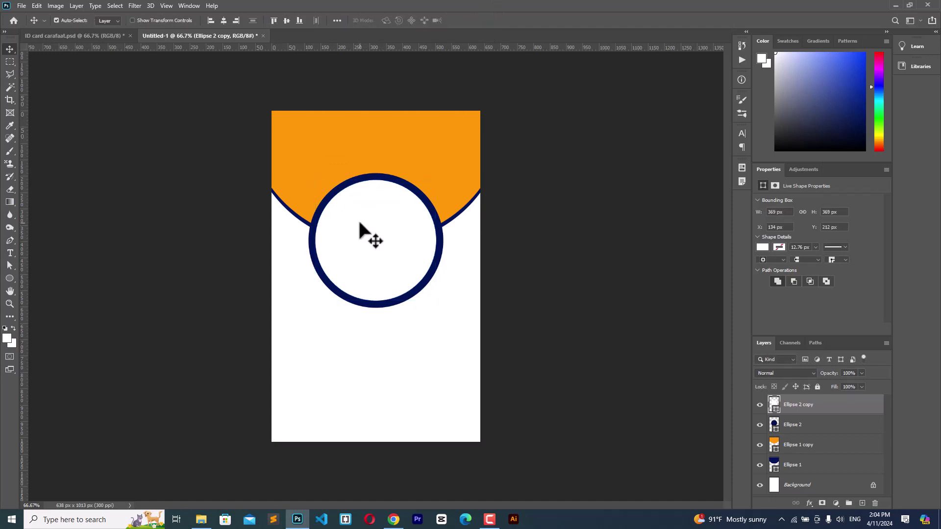
Step: Duplicate the white circle and scale the copy about its centre to about 332 px wide
key("ctrl+j")
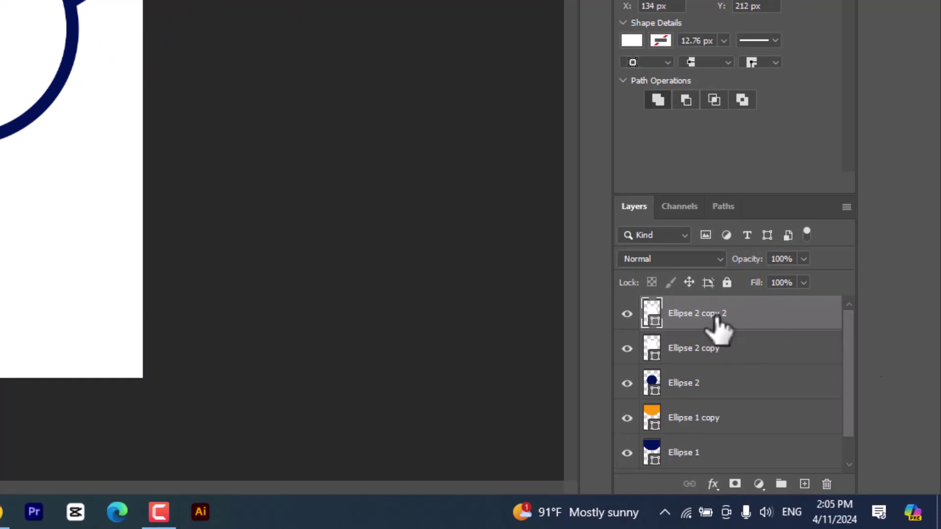
key("ctrl+t")
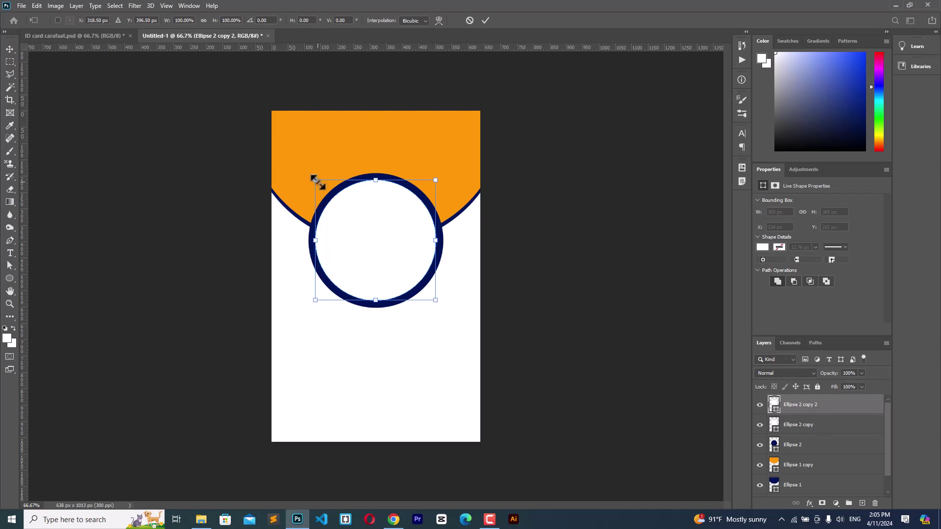
left_click_drag(316, 182, 316, 197)
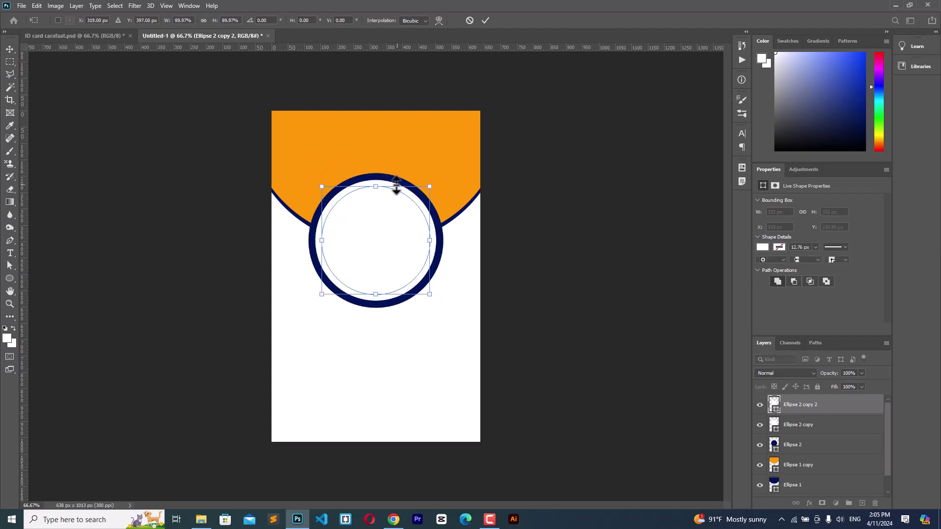
left_click(485, 20)
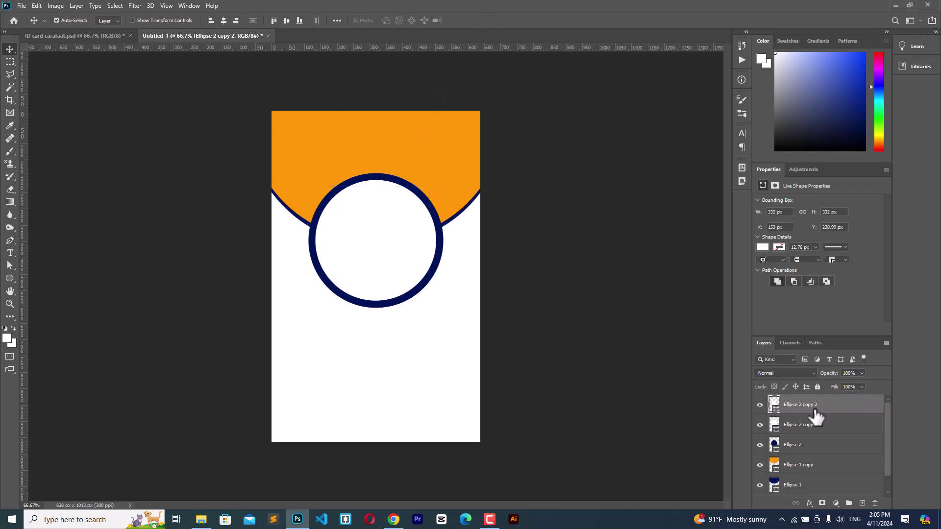
Step: Change the innermost circle's fill to the recently used orange
left_click(9, 279)
left_click(109, 20)
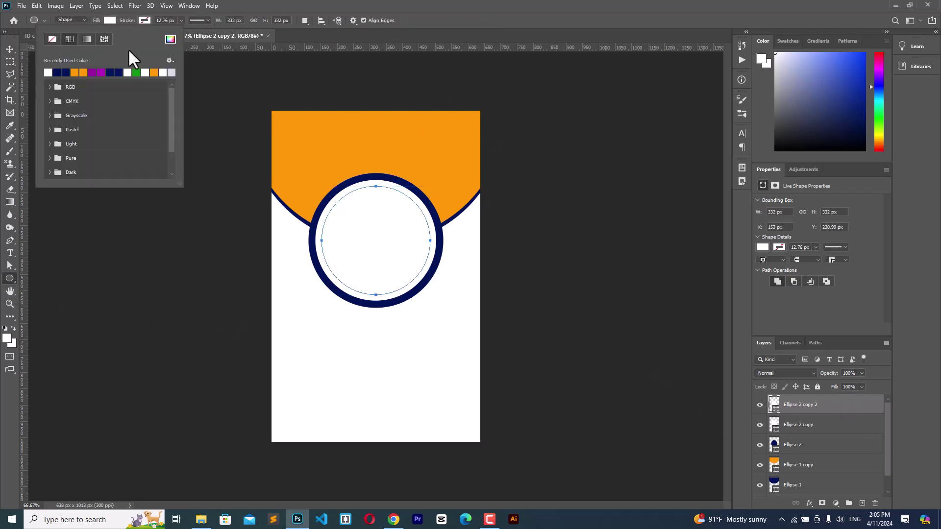
left_click(154, 72)
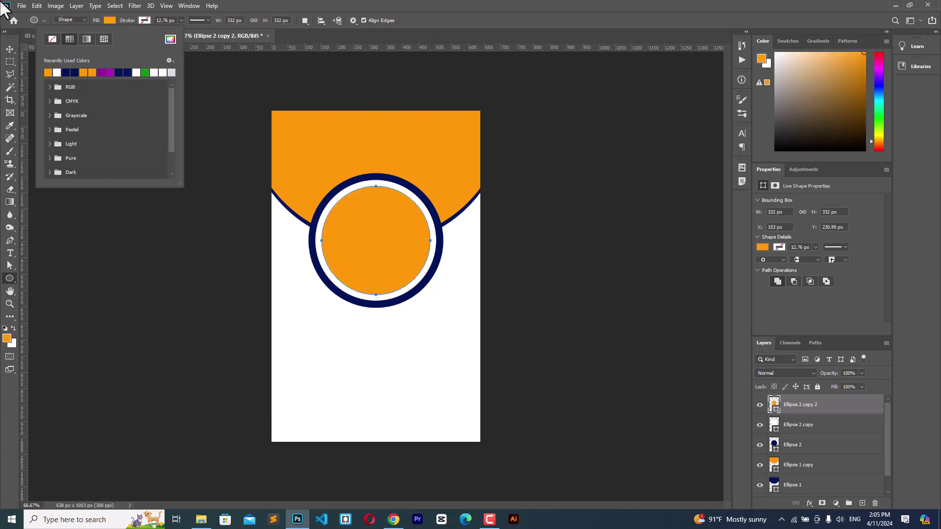
left_click(10, 48)
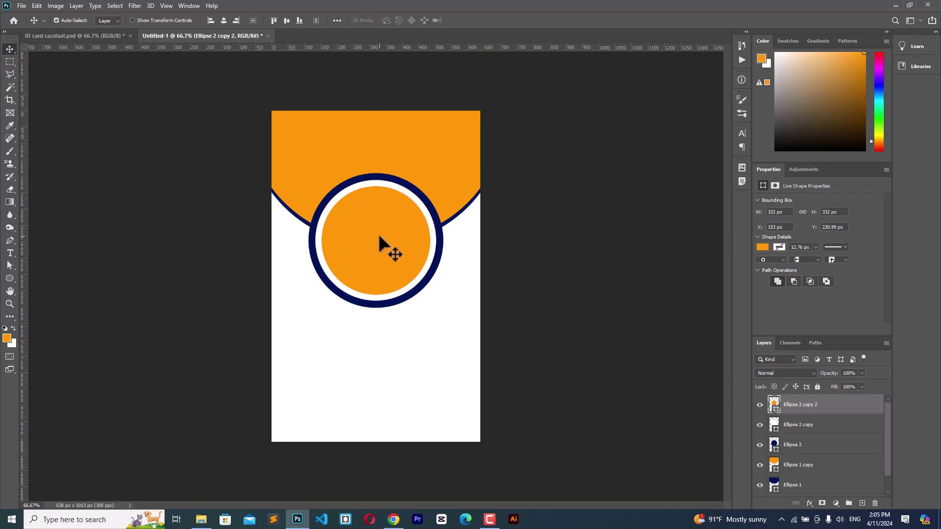
Step: Enlarge the inner orange circle about its centre to about 347 px wide to narrow the white ring
key("ctrl+t")
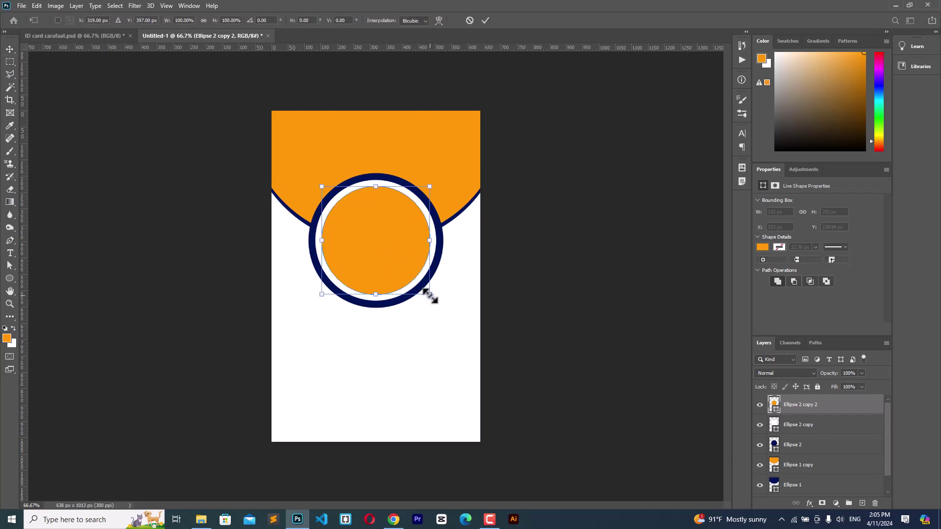
left_click_drag(430, 296, 427, 305)
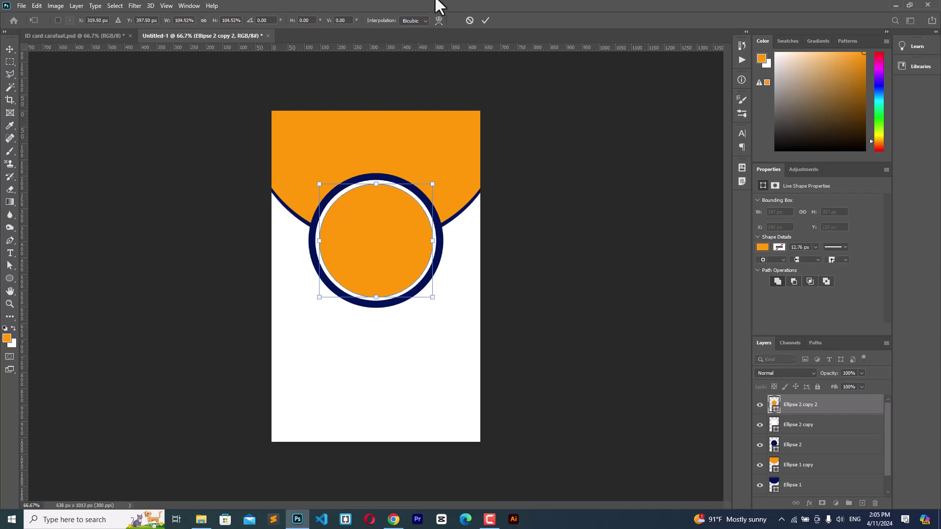
left_click(484, 21)
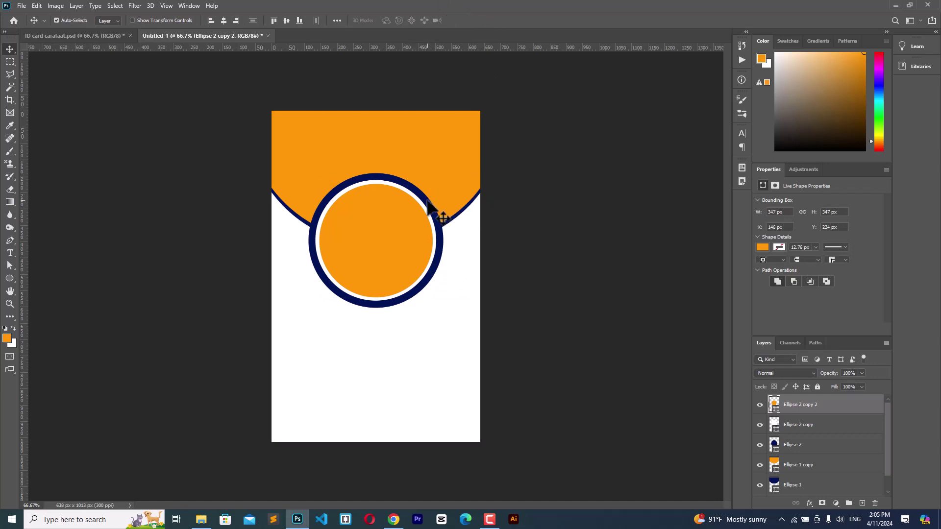
Step: Select the Ellipse 1 layer and place a vertical guide through the horizontal centre of the card
scroll(825, 470, "down", 1)
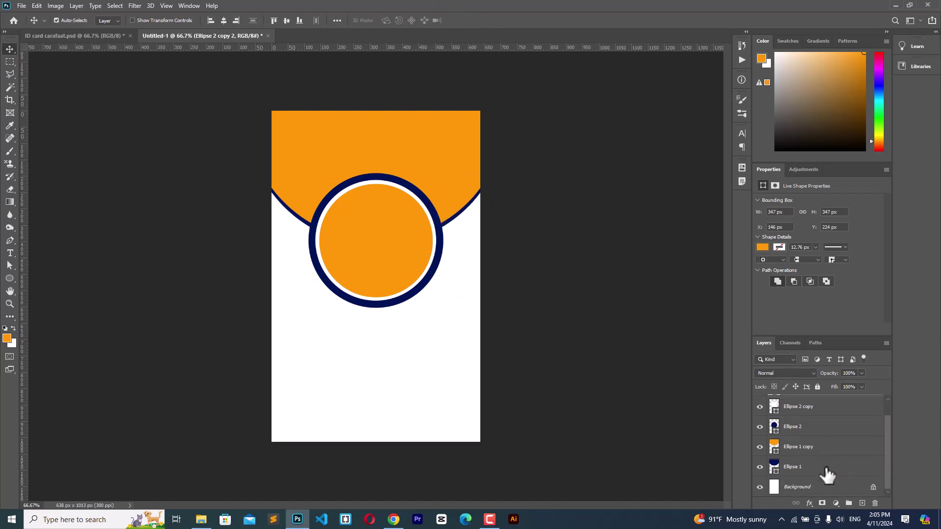
left_click(790, 473)
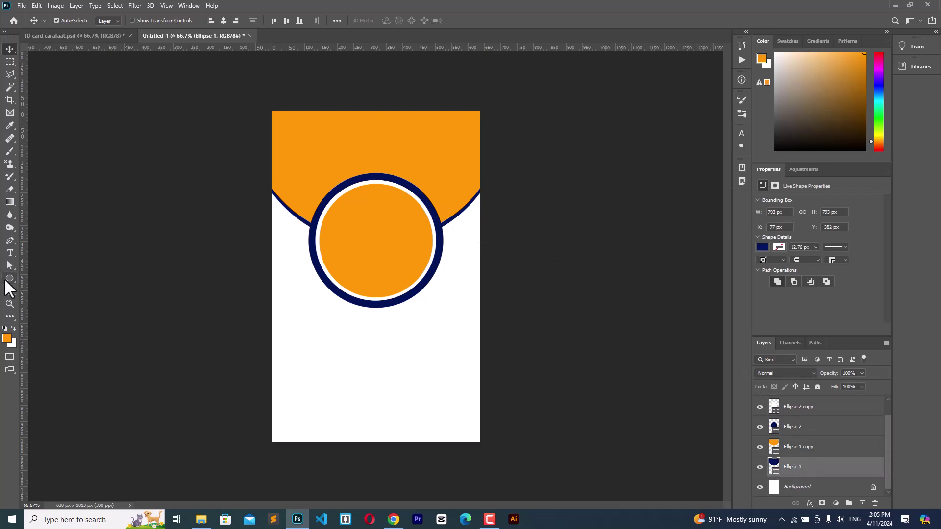
left_click_drag(25, 254, 381, 267)
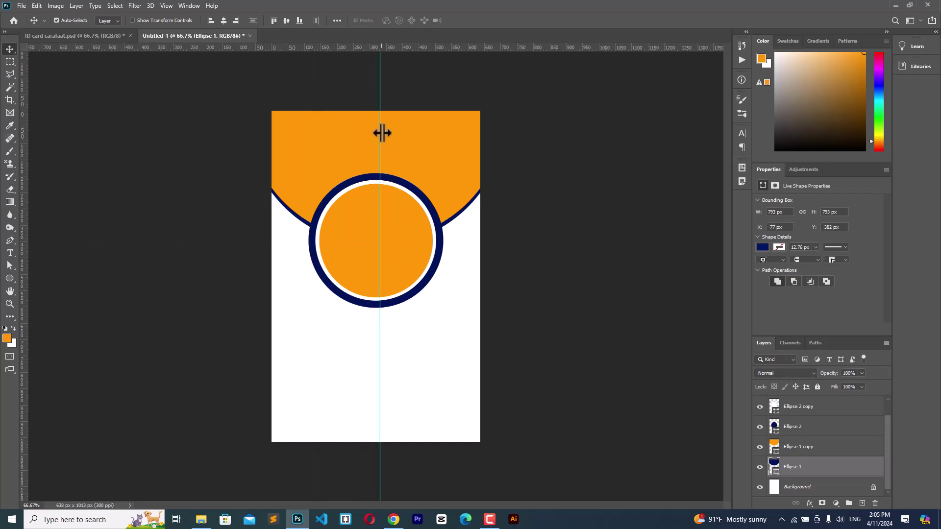
left_click_drag(381, 131, 379, 131)
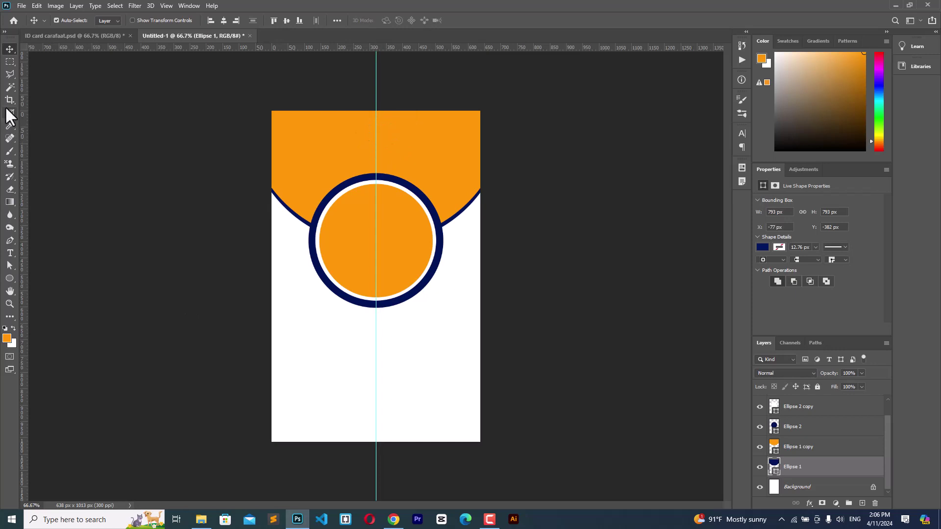
Step: Rasterize the large dark blue Ellipse 1 layer
left_click(8, 62)
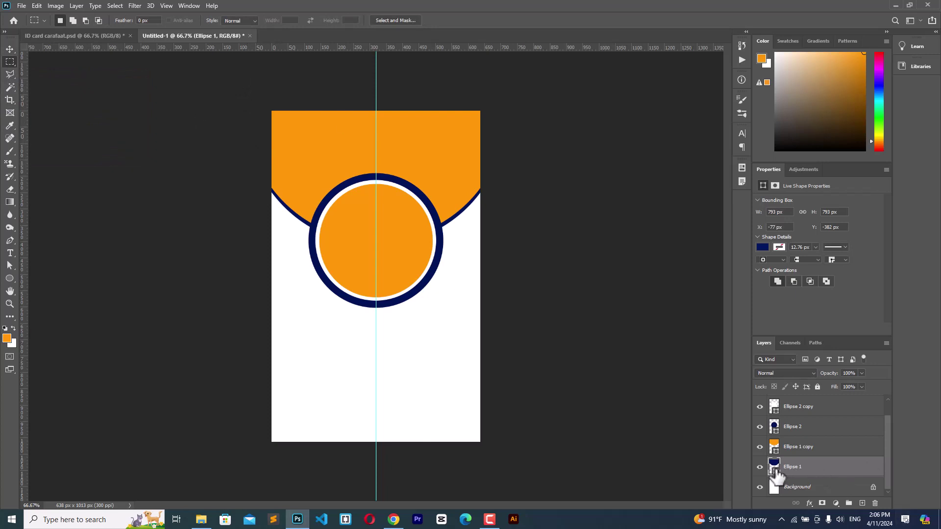
right_click(811, 473)
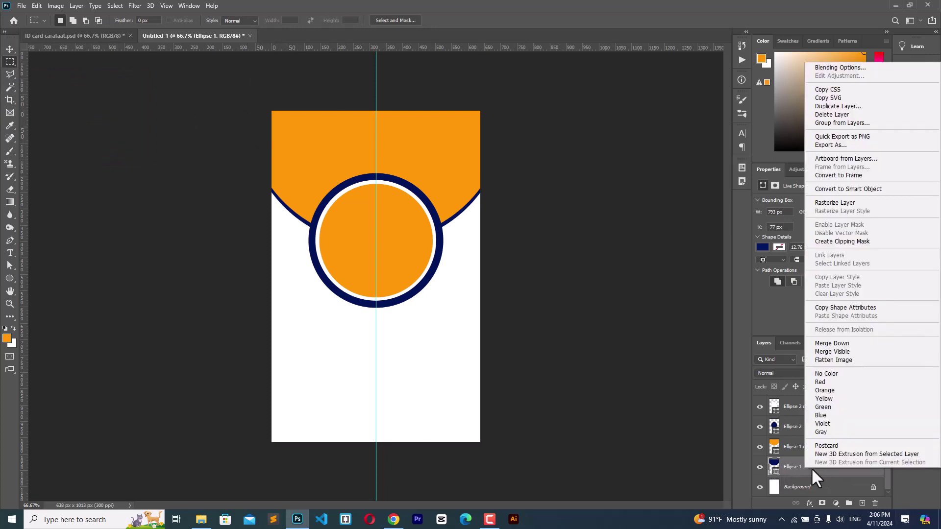
left_click(839, 203)
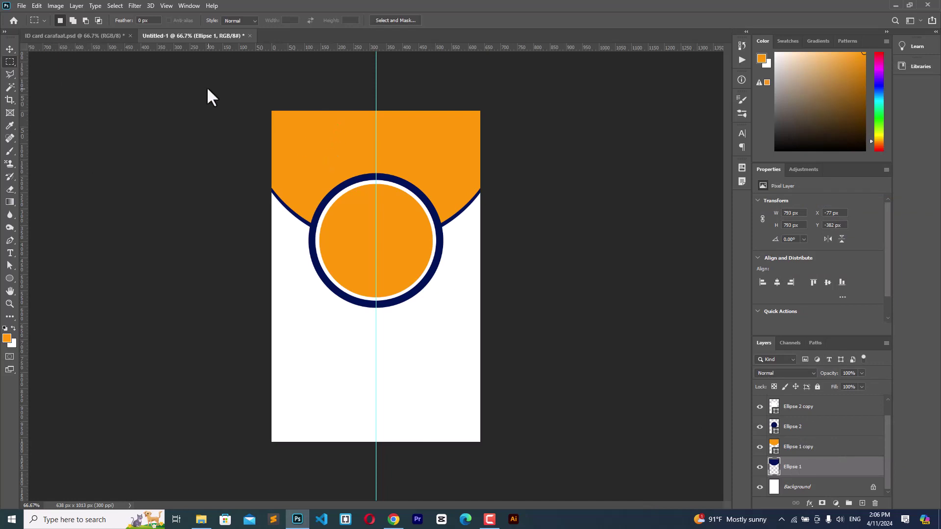
Step: Marquee-select the header's left half up to the guide, about 320 by 619 px, and cut that part of Ellipse 1 to a new layer
right_click(10, 63)
left_click(37, 63)
left_click_drag(272, 110, 376, 314)
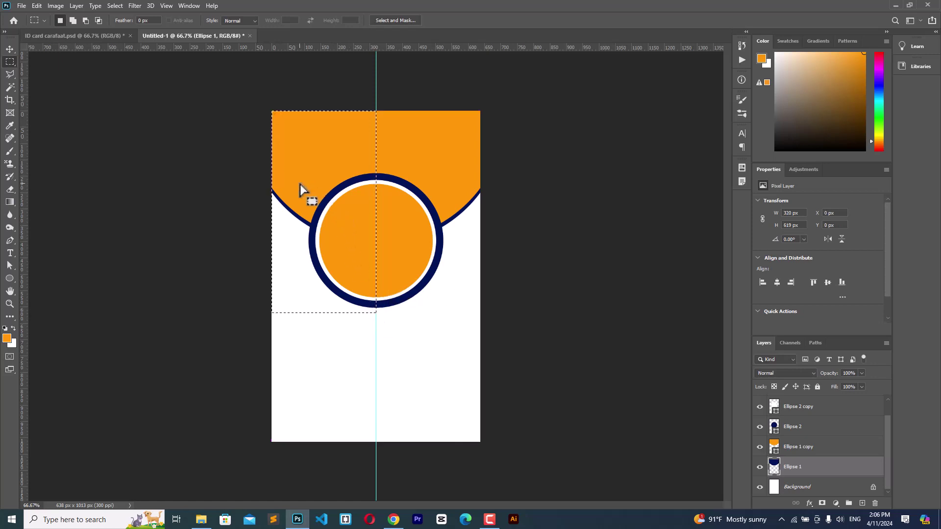
right_click(285, 231)
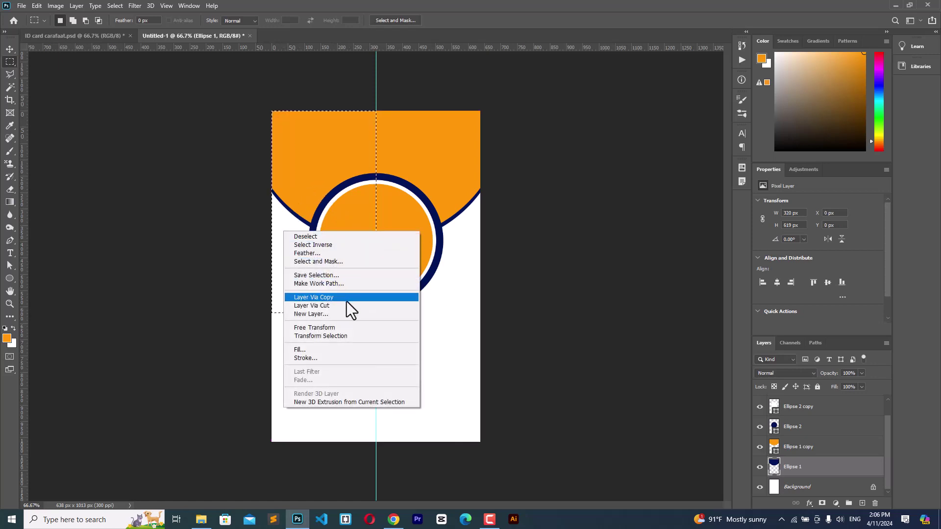
left_click(322, 307)
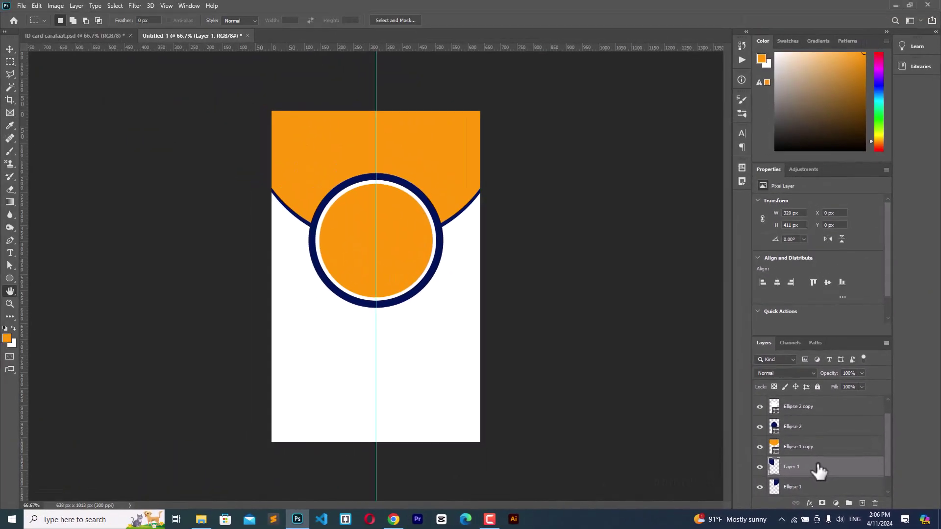
Step: Apply a purple Color Overlay layer style to Layer 1, the left half of the header's dark blue rim
double_click(709, 414)
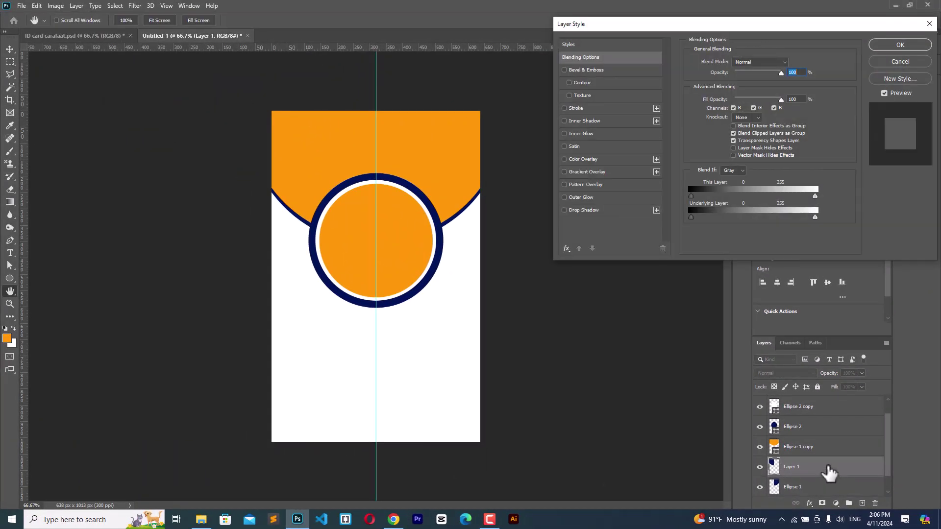
left_click(583, 160)
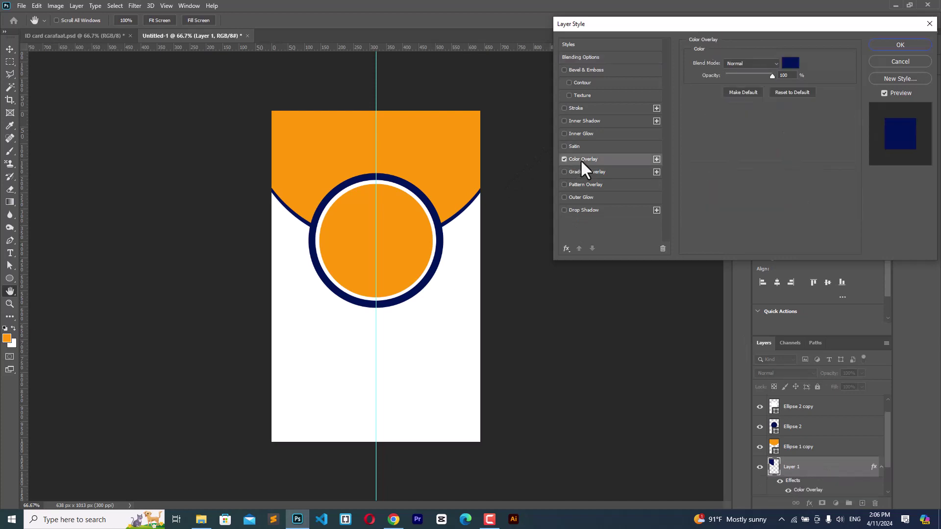
left_click(790, 63)
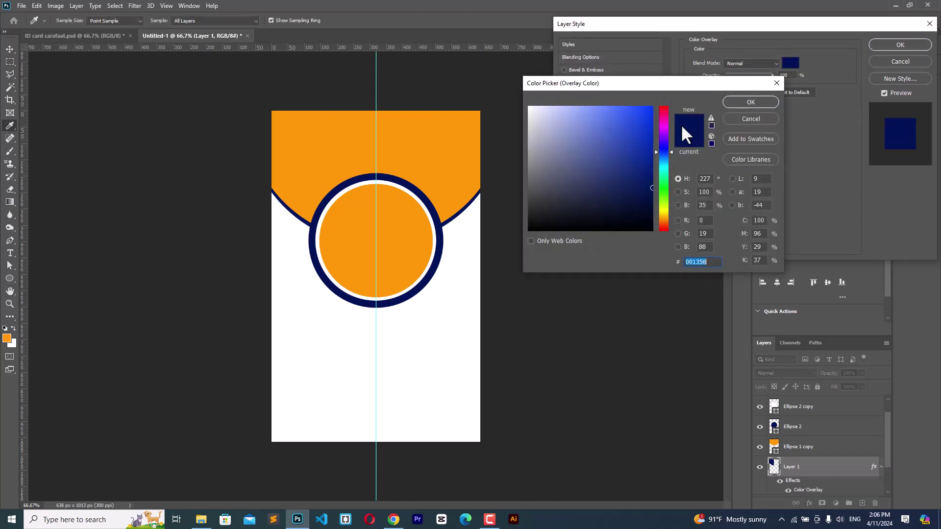
left_click(666, 125)
left_click(650, 128)
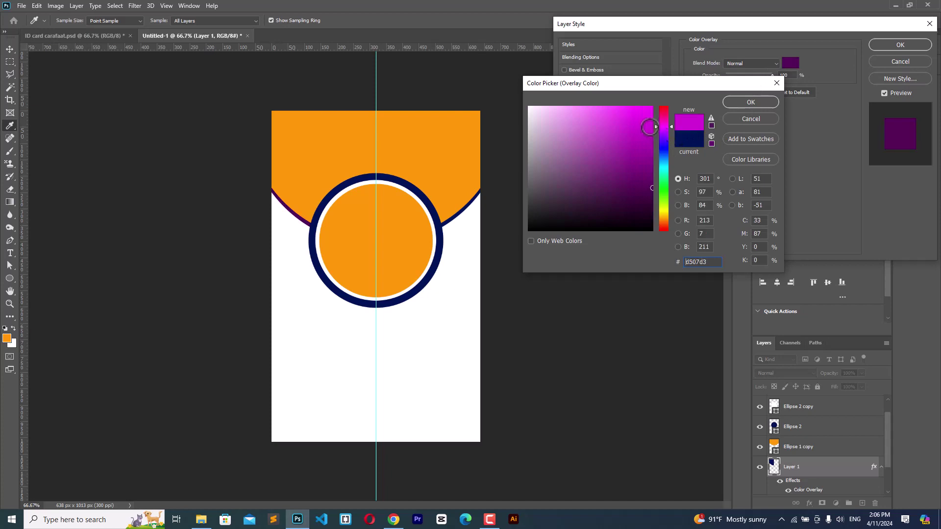
mouse_move(650, 128)
left_mouse_down()
mouse_move(656, 149)
mouse_move(653, 142)
left_mouse_up()
left_click(732, 101)
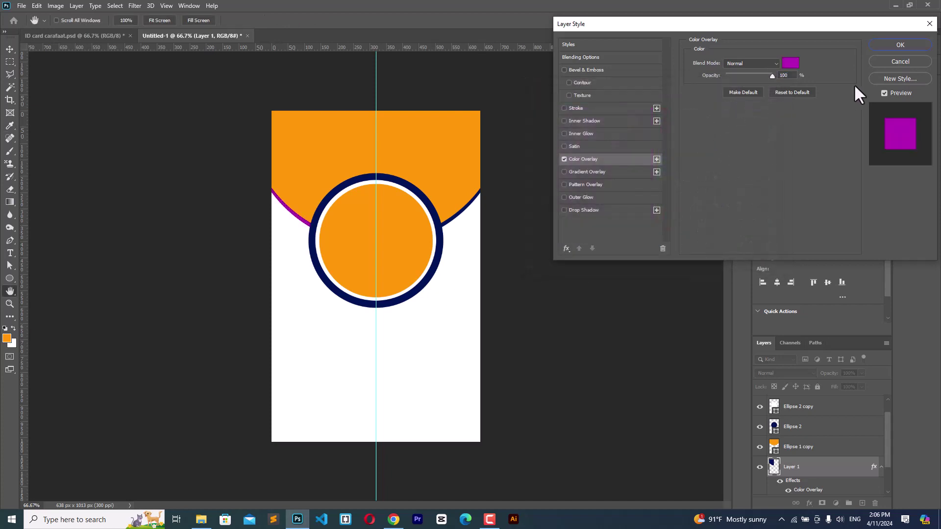
left_click(881, 46)
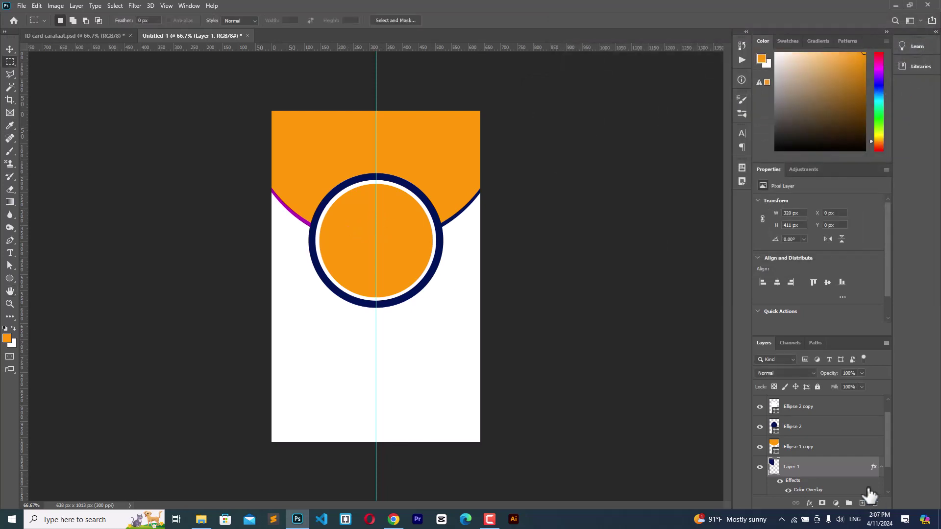
Step: Select the dark blue outer ring of the photo frame, Ellipse 2, and rasterize its layer
left_click(10, 50)
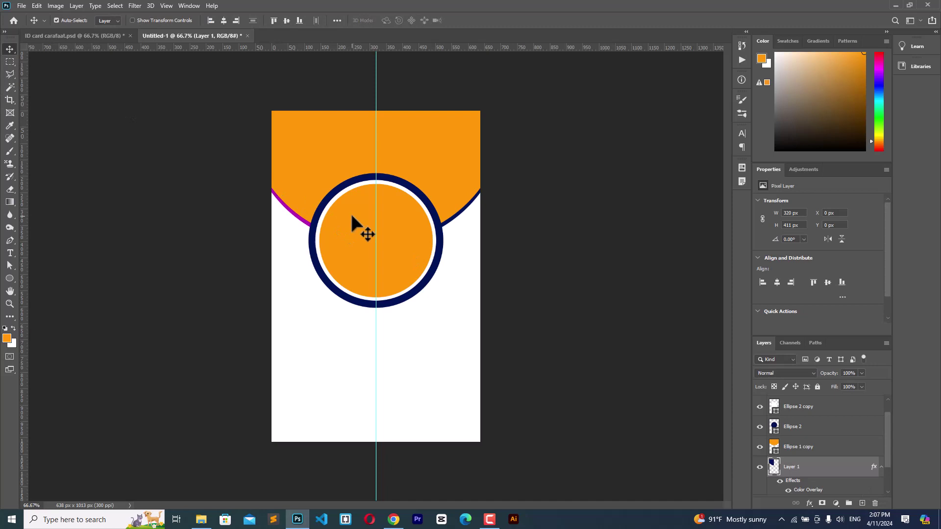
left_click(406, 184)
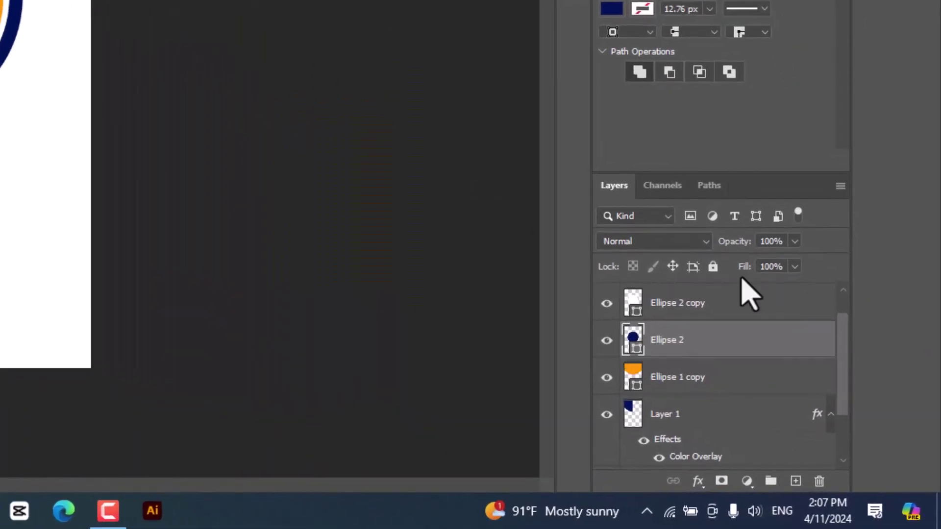
right_click(734, 348)
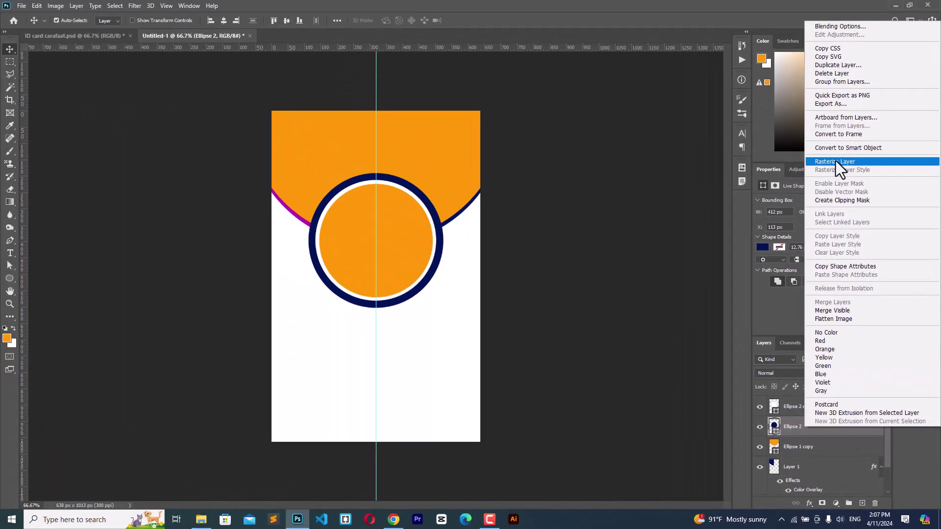
left_click(830, 163)
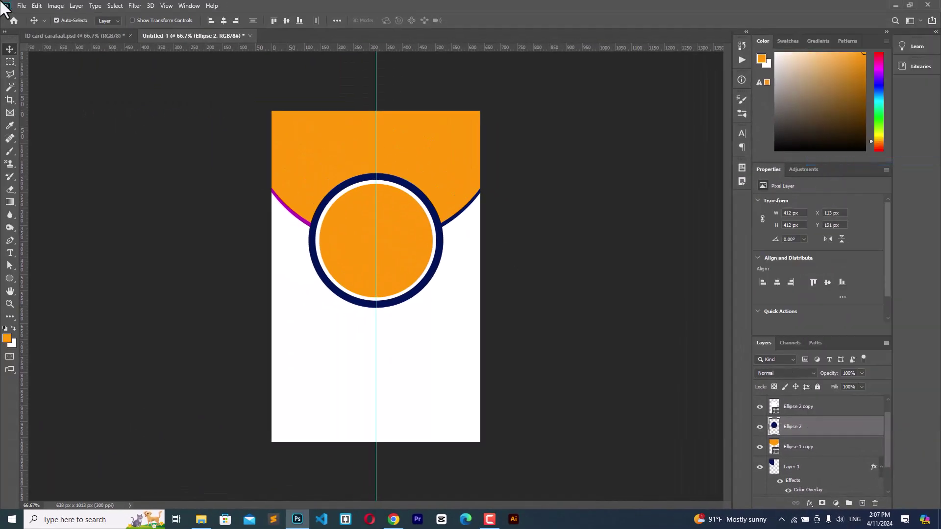
Step: Marquee-select the card's left half up to the guide, about 320 by 708 px, and cut that part of Ellipse 2 to a new layer
left_click(9, 62)
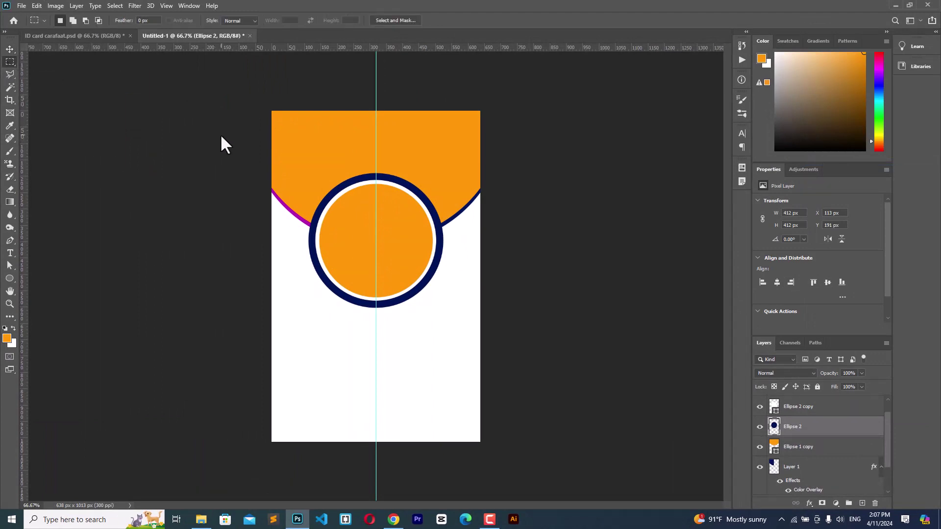
left_click_drag(272, 111, 376, 343)
right_click(310, 260)
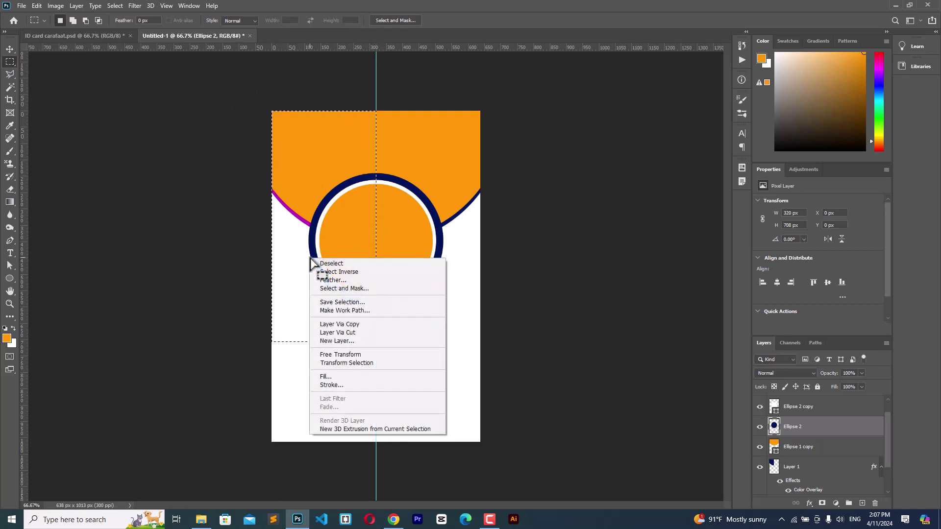
left_click(340, 334)
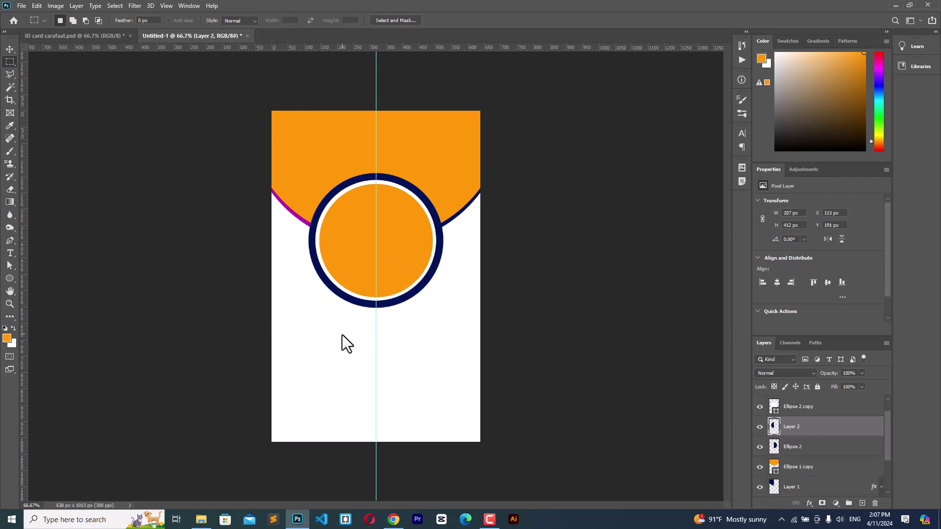
Step: Give Layer 2, the ring's left half, the same purple Color Overlay and remove the vertical centre guide
left_click(10, 50)
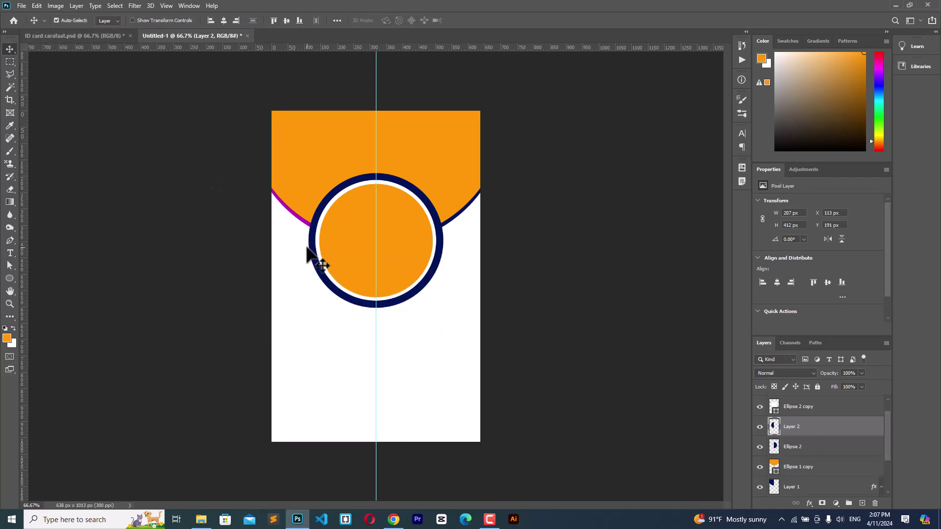
double_click(823, 436)
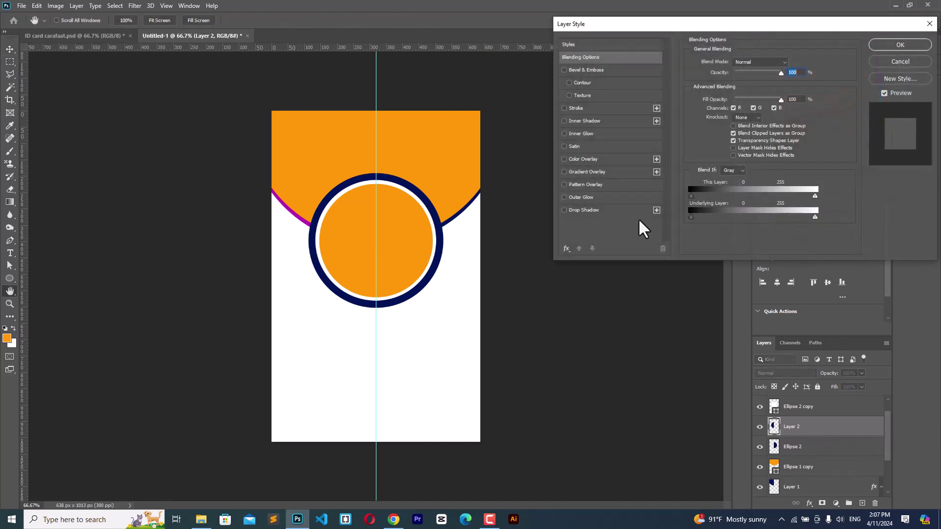
left_click(586, 159)
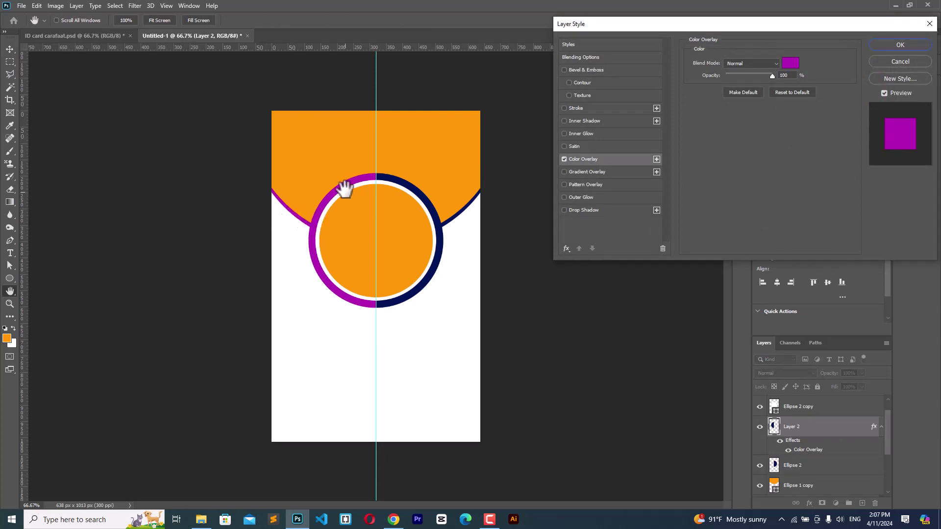
left_click(892, 46)
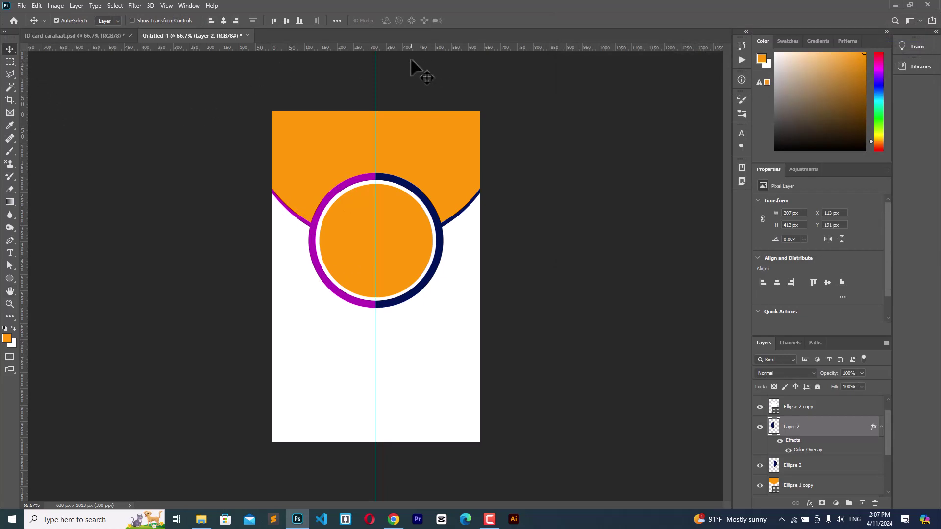
left_click_drag(378, 67, 19, 139)
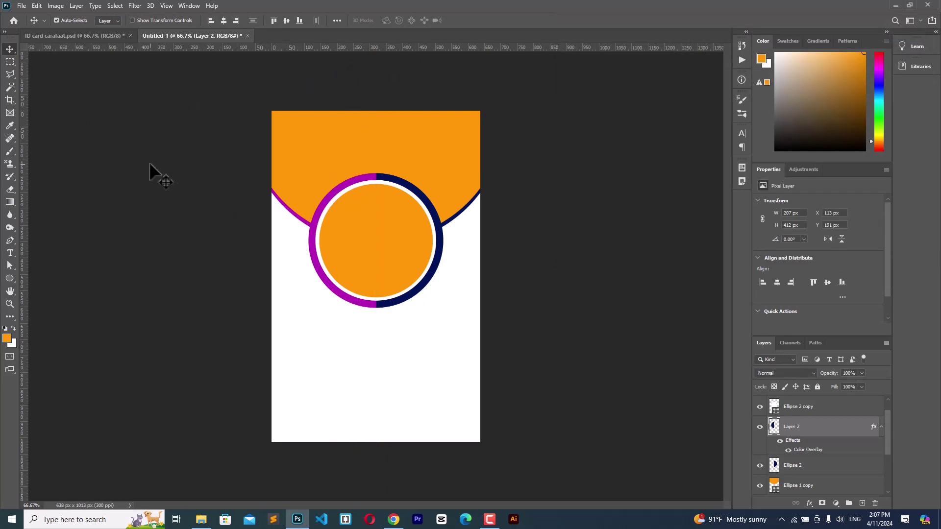
Step: Select the inner orange circle and place the crft photo from the Desktop folder Sawiro > sawir into the card above it
left_click(371, 240, "alt")
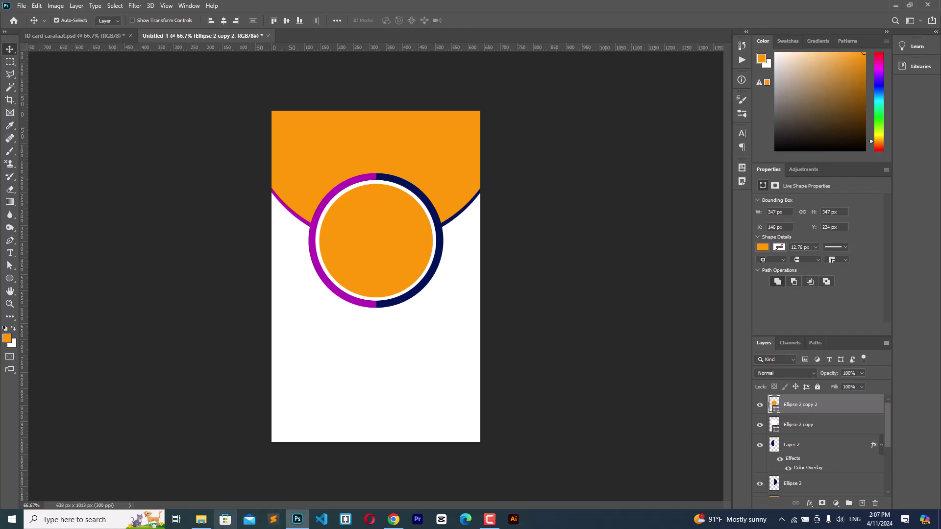
mouse_move(201, 519)
left_click(204, 485)
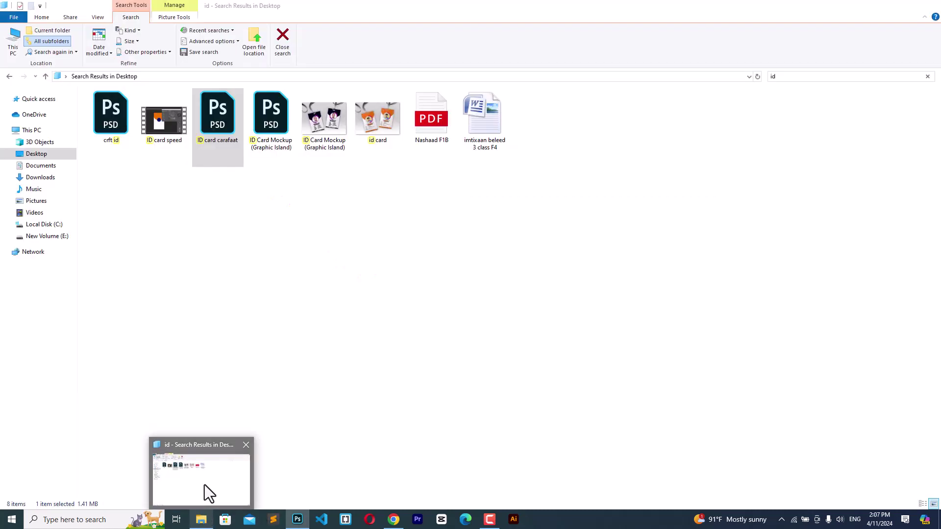
left_click(23, 152)
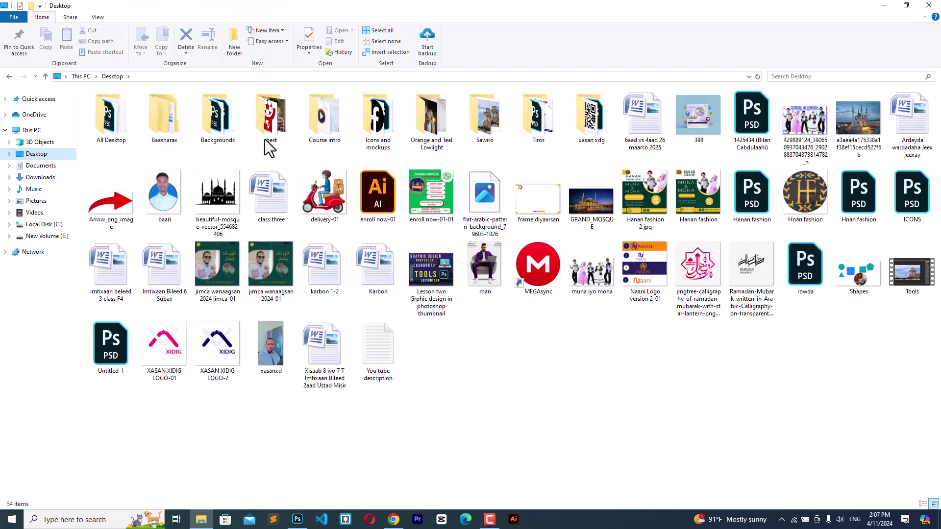
double_click(479, 124)
double_click(103, 119)
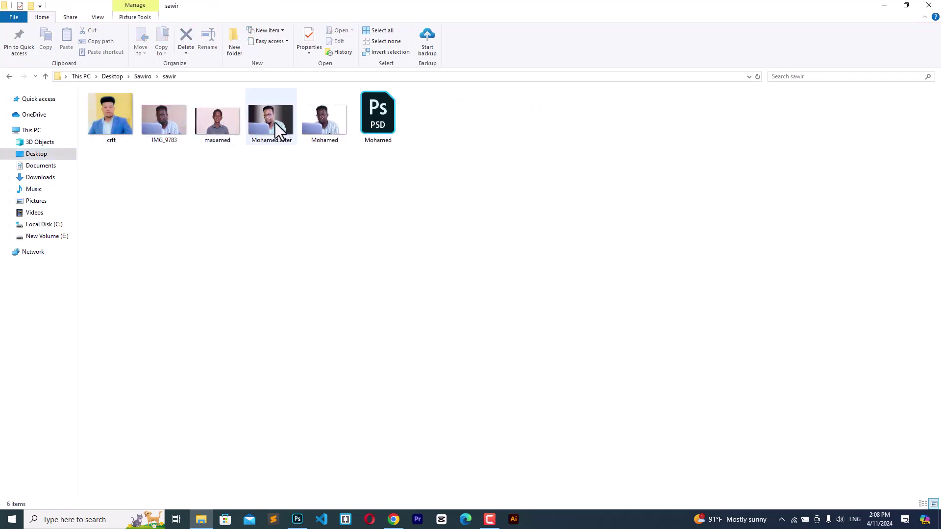
left_click_drag(115, 125, 375, 387)
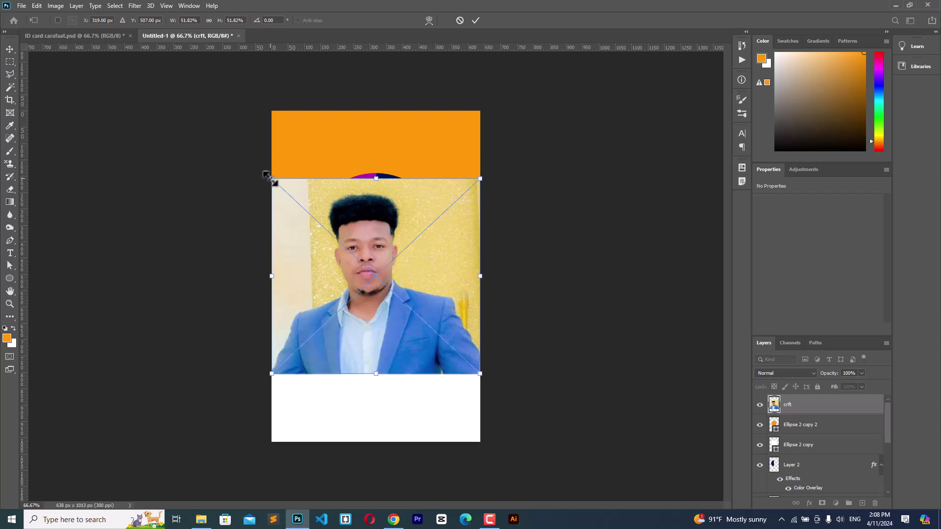
Step: Scale the photo to about 435 by 408 px over the circular frame and clip it to the inner orange circle
left_click_drag(272, 179, 305, 209)
left_click_drag(379, 237, 381, 201)
key("Return")
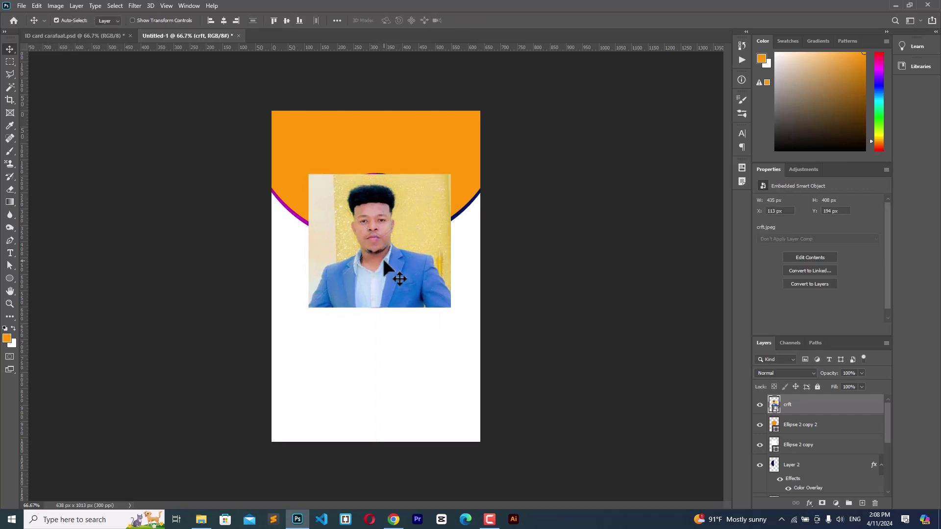
right_click(810, 413)
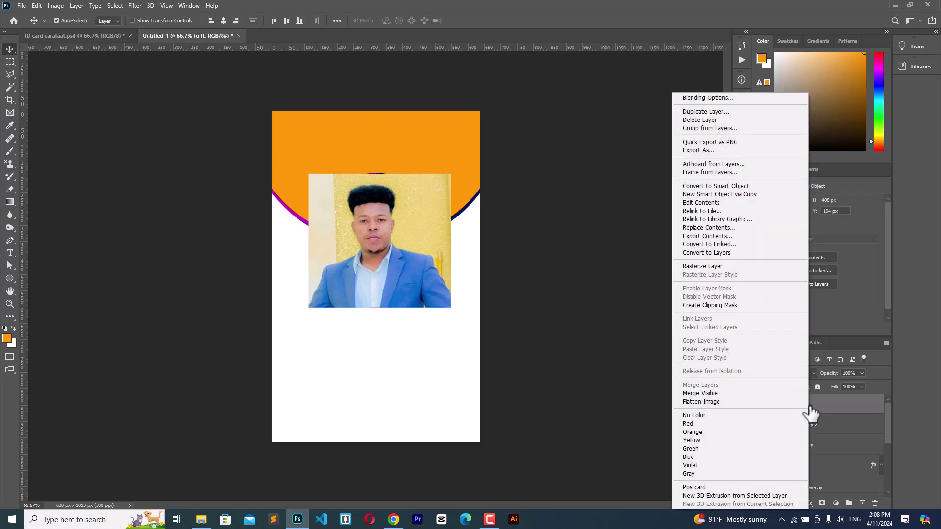
left_click(716, 304)
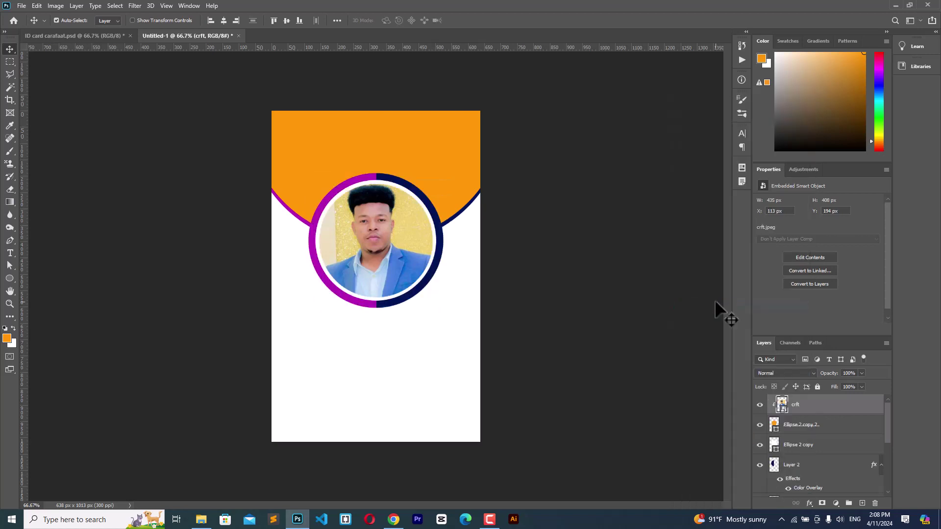
Step: Reposition the clipped photo inside the circle, moving it about 19 px down and 3 px to the right
key("ctrl+t")
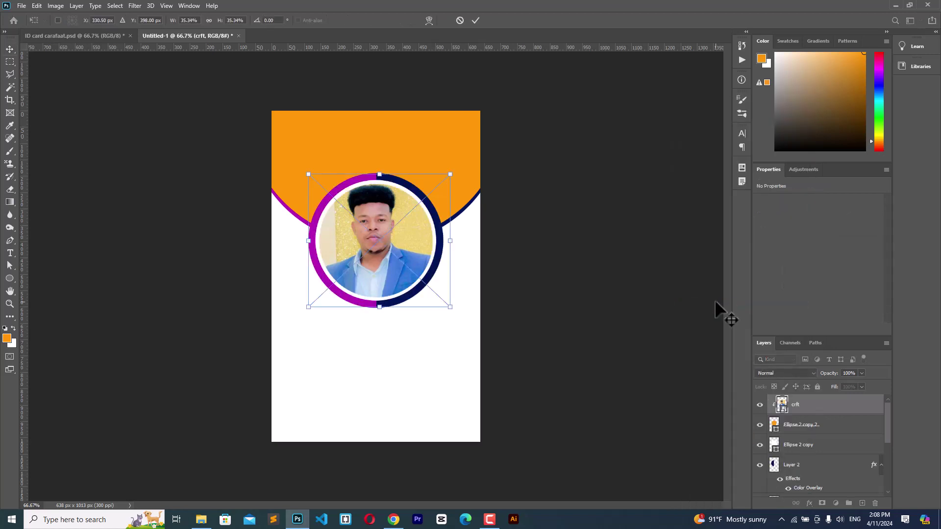
key("shift+Down")
key("shift+Down")
key("shift+Down")
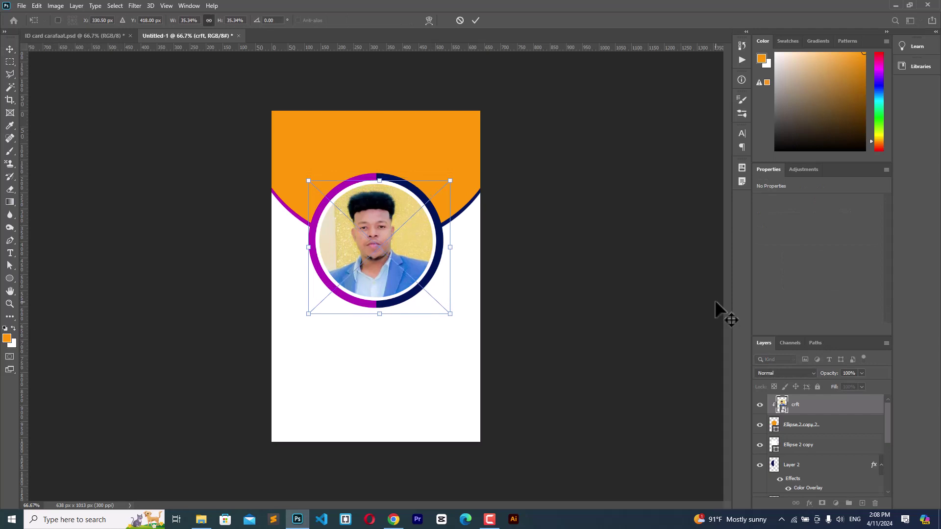
key("shift+Right")
key("shift+Up")
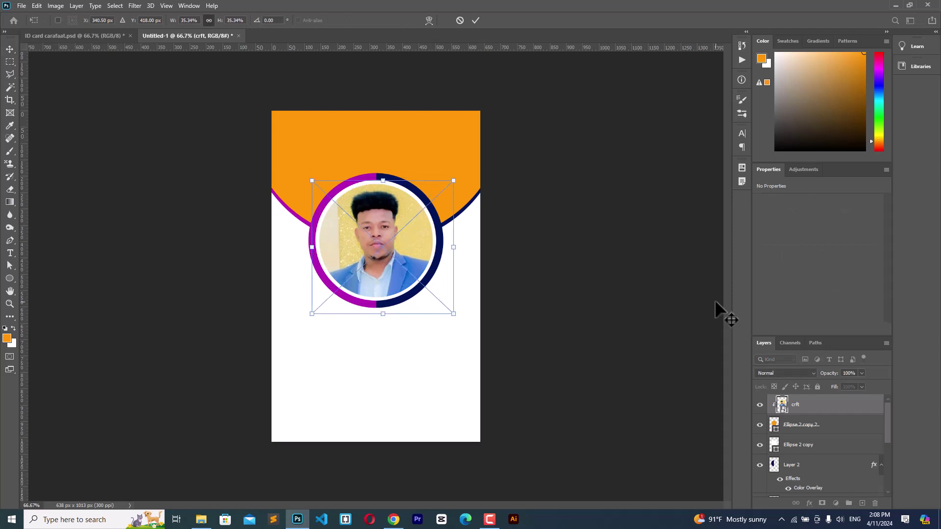
key("shift+Left")
key("Right")
key("Right")
key("Right")
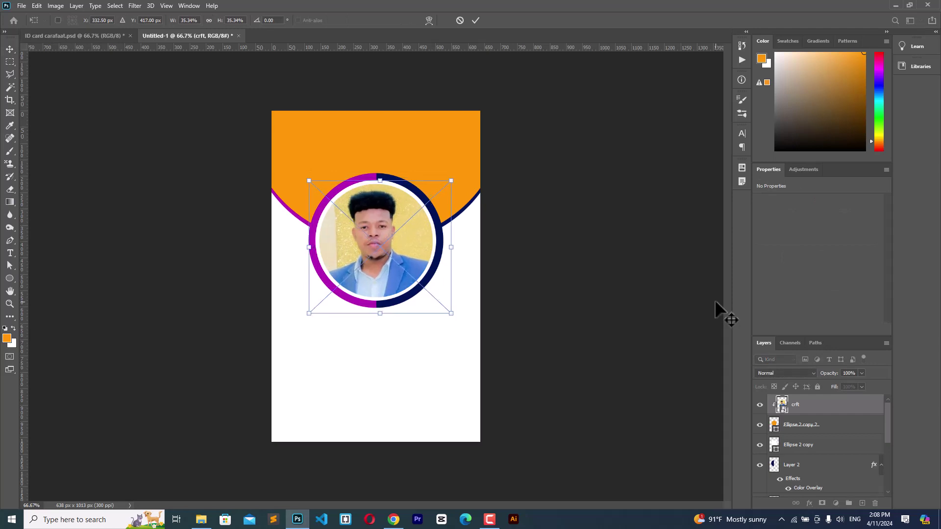
key("Up")
left_click(473, 22)
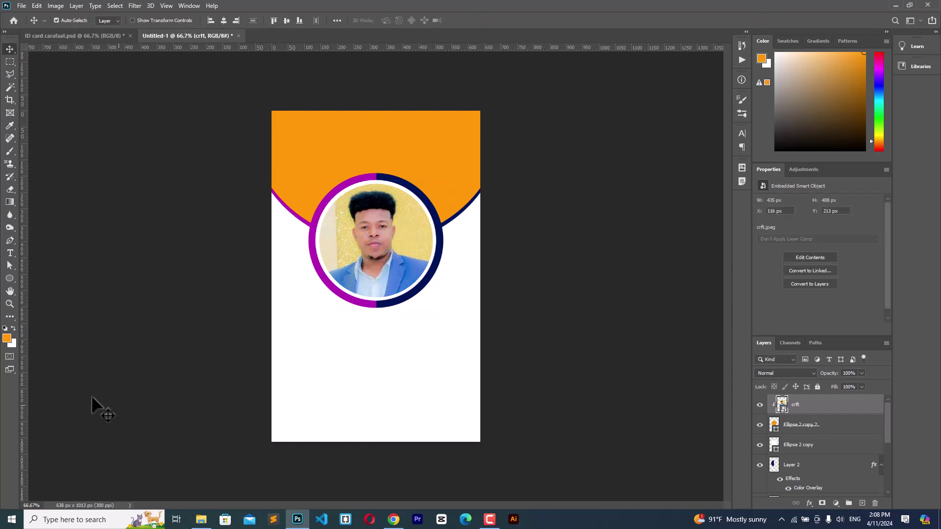
left_click(10, 277)
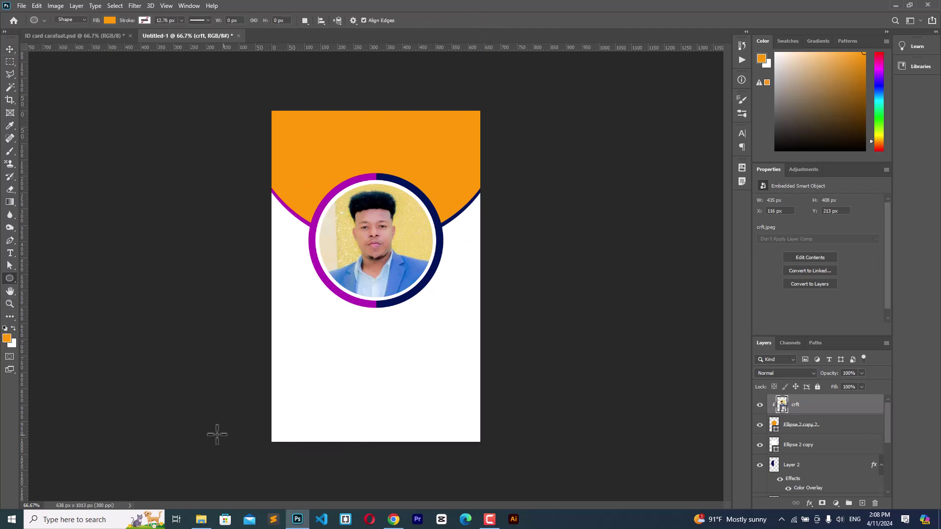
left_click_drag(247, 424, 316, 457)
key("ctrl+z")
Step: Draw an orange rectangle about 726 by 157 px across the card's bottom edge and move it 20 px down as a thin footer bar
right_click(10, 278)
left_click(54, 278)
left_click_drag(249, 416, 487, 467)
left_click(11, 48)
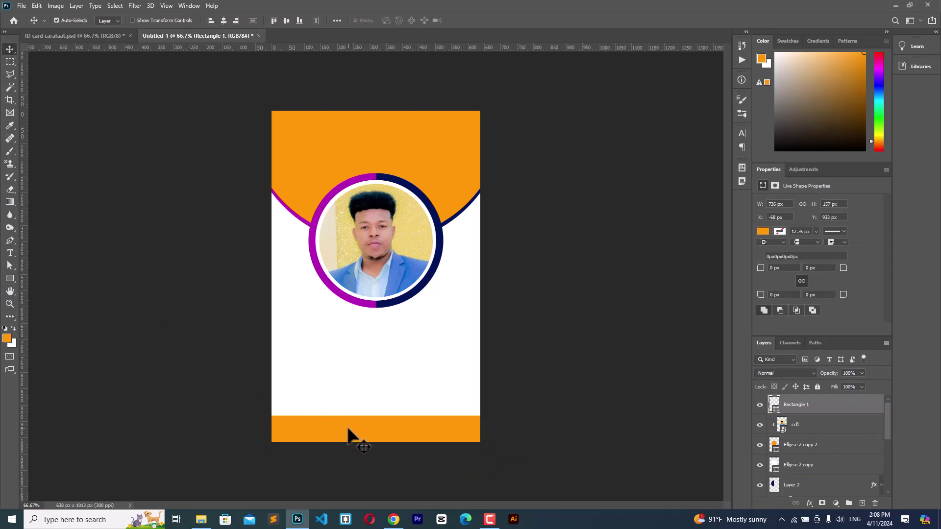
key("shift+Down")
key("shift+Down")
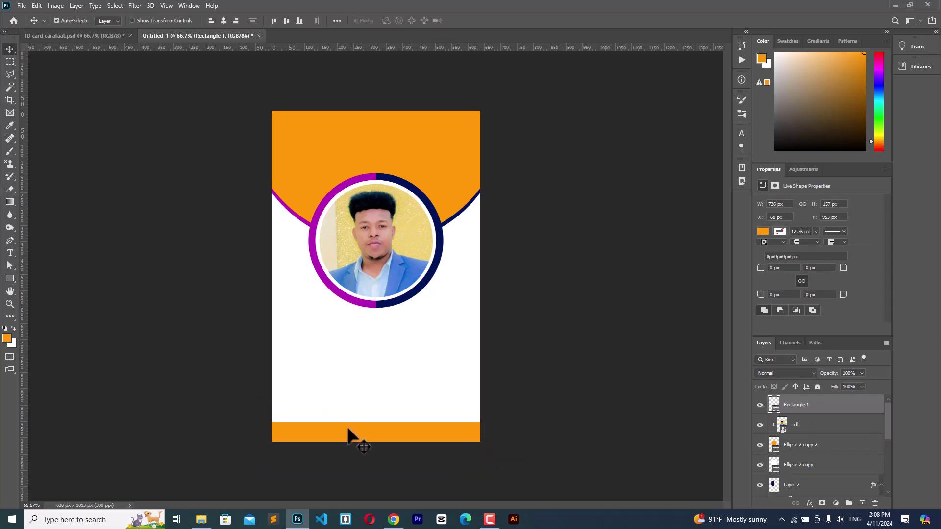
left_click(373, 408)
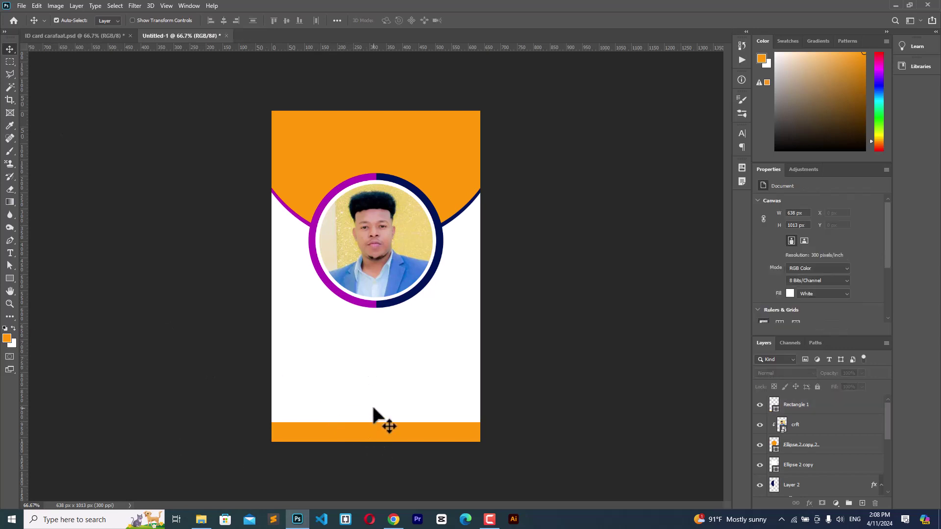
Step: Copy the full-name, CAMERA MAN badge and contact-details layers from the other open ID card document into the new card
left_click(379, 435)
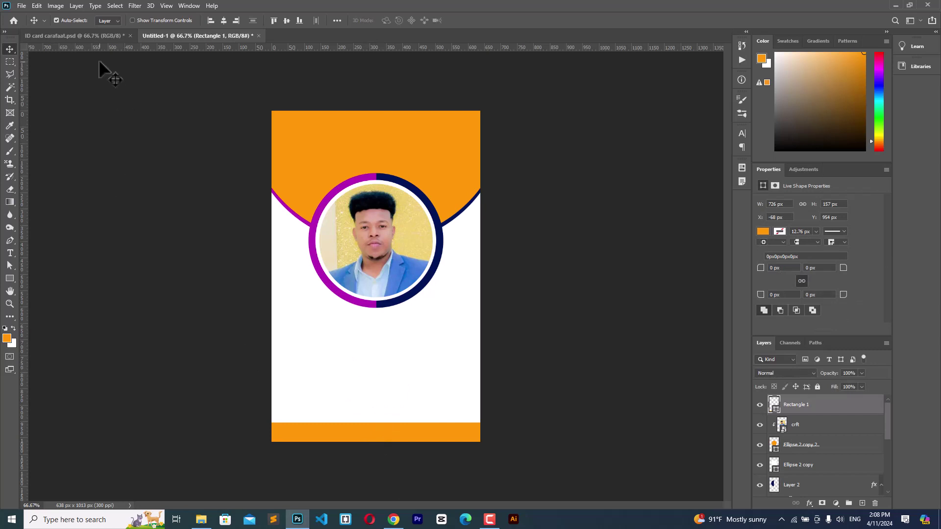
left_click(104, 36)
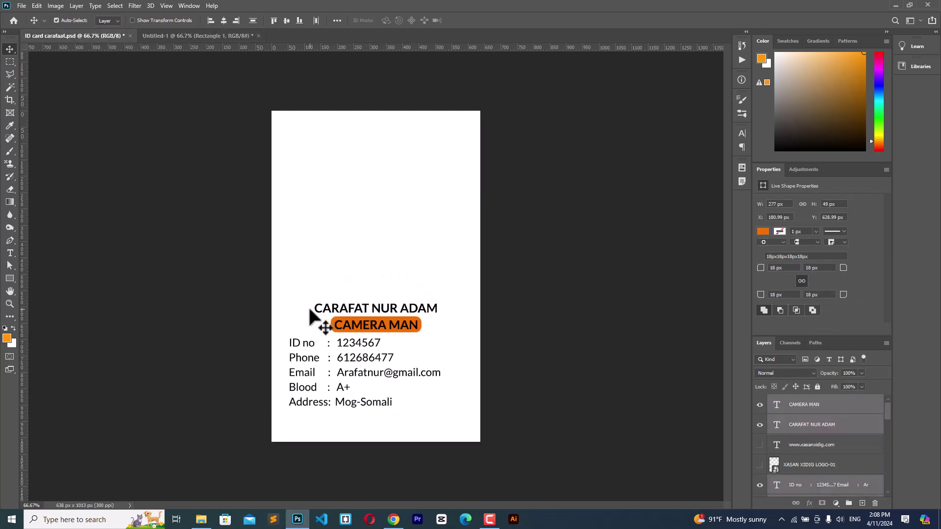
left_click_drag(285, 285, 457, 433)
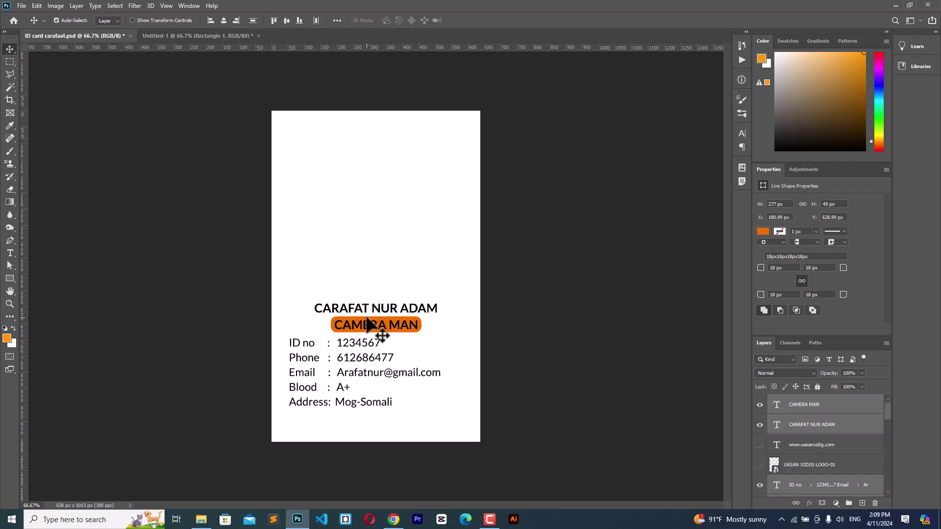
left_click_drag(365, 312, 380, 347)
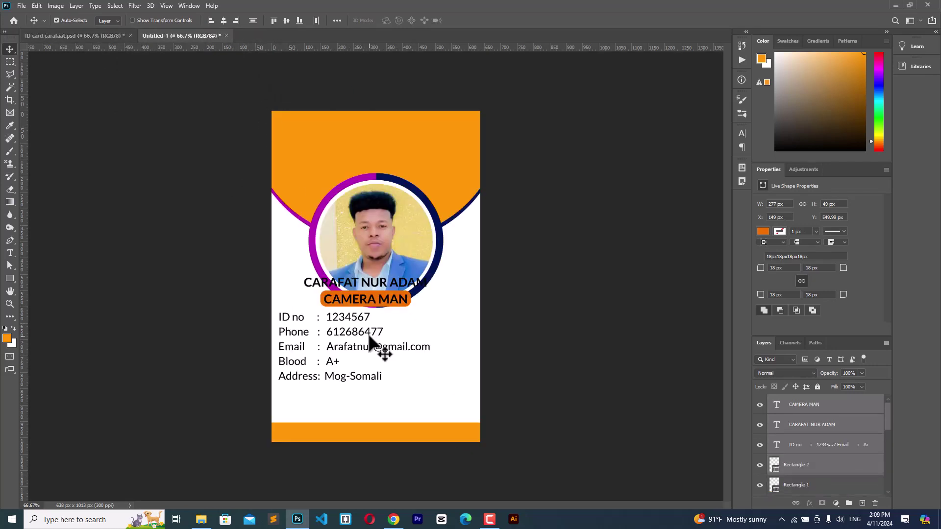
Step: Move the copied text block about 45 px right and 107 px down, between the portrait circle and the footer bar
left_click_drag(346, 310, 357, 339)
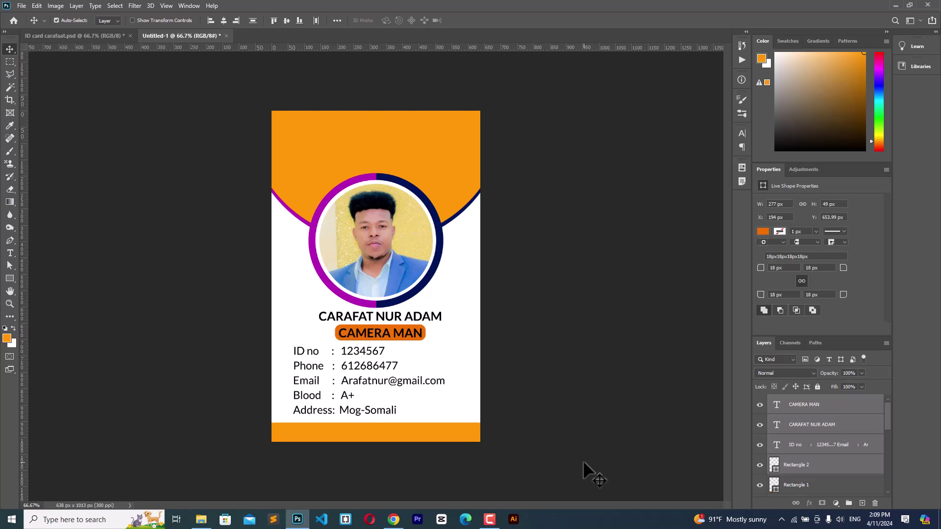
key("Down")
key("Down")
key("Down")
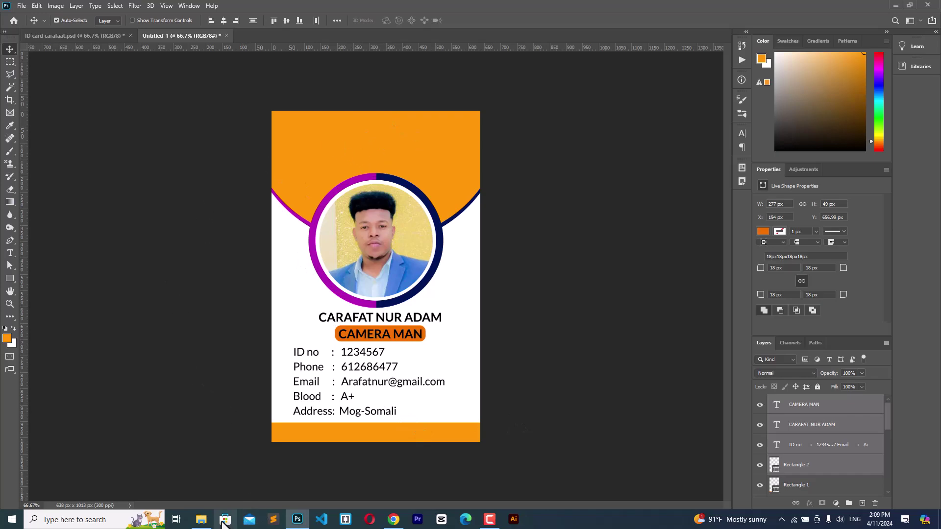
Step: Place XASAN XIDIG LOGO-2 from the Desktop folder into the card, scaled to about 2.96% in the orange header's upper-left corner
left_click(201, 520)
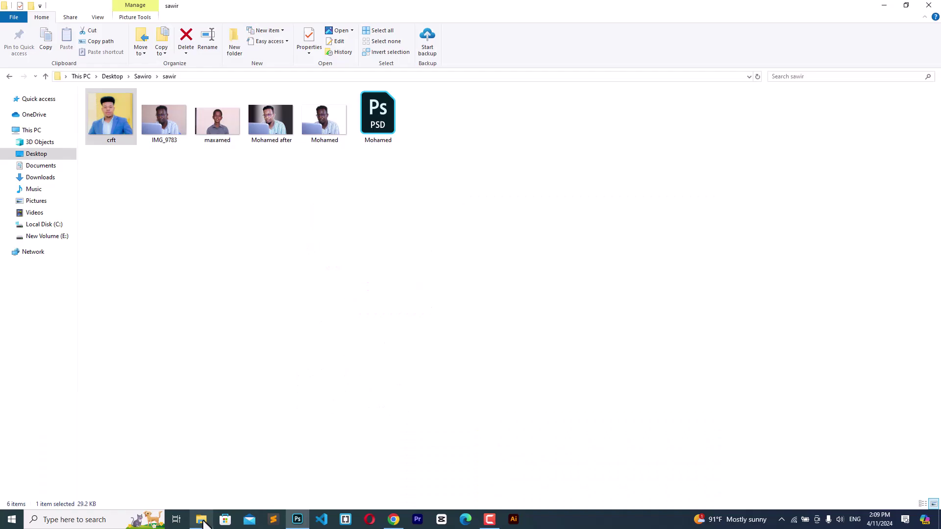
left_click(111, 76)
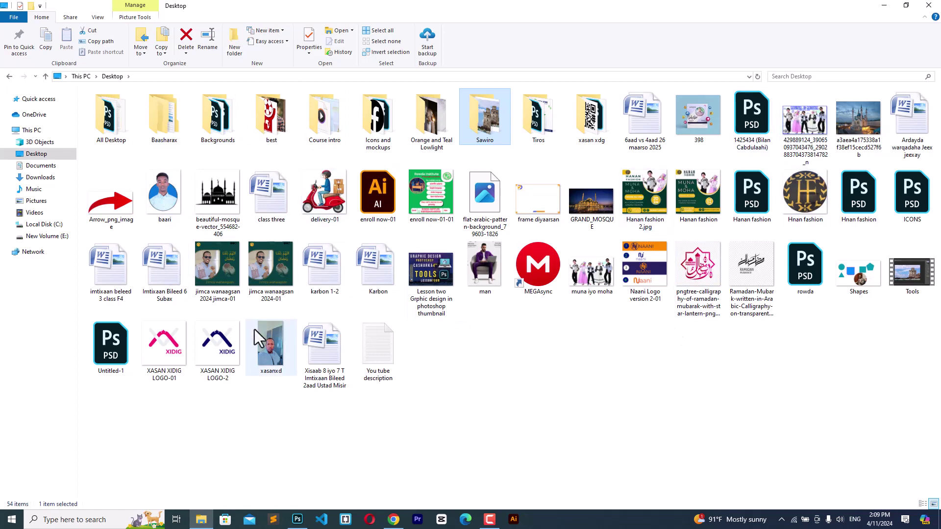
left_click_drag(217, 346, 325, 148)
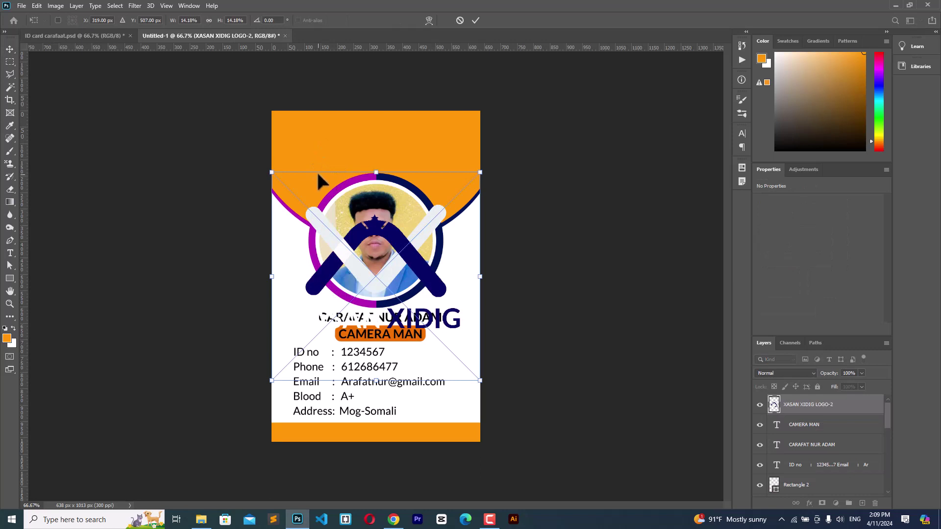
left_click_drag(273, 173, 313, 139)
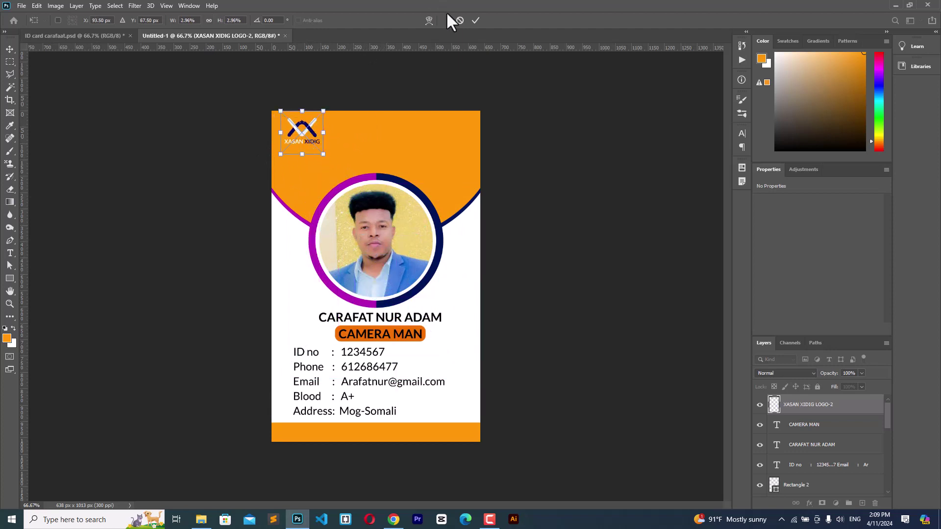
left_click(475, 21)
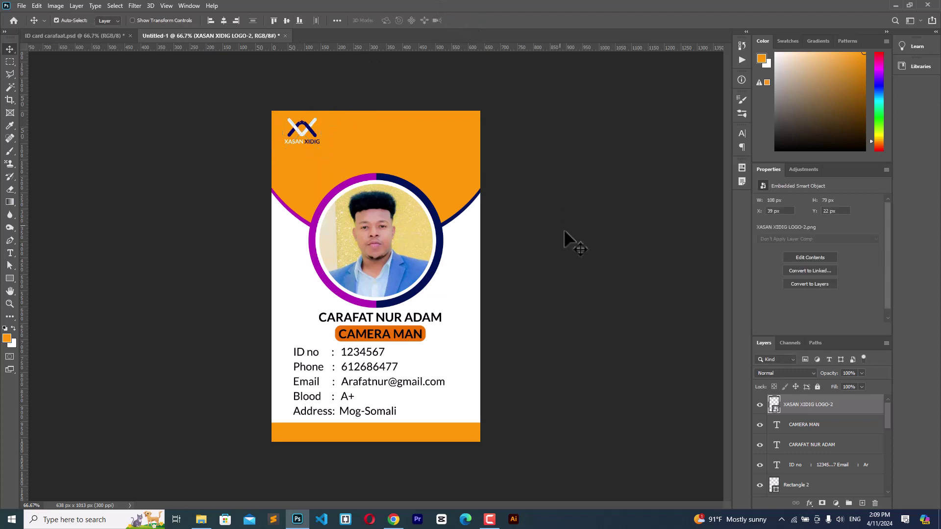
left_click(530, 401)
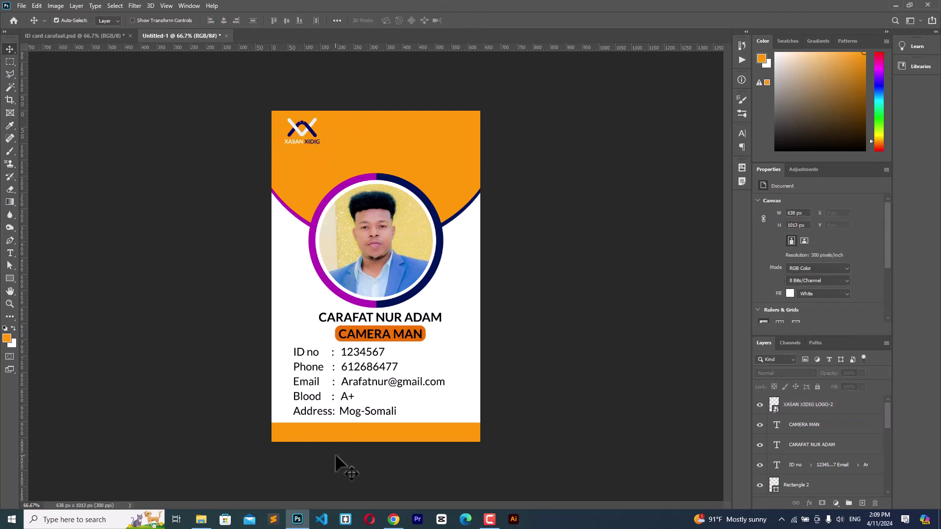
left_click(7, 256)
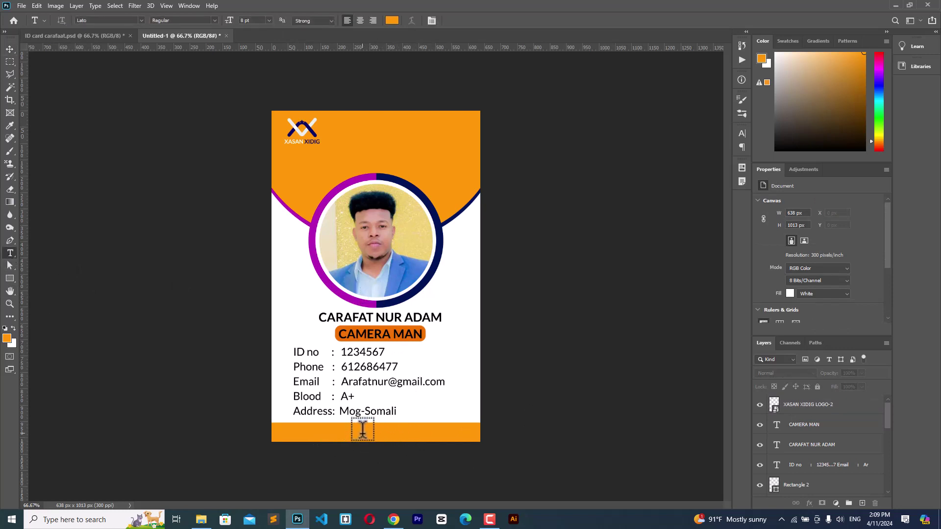
left_click(363, 429)
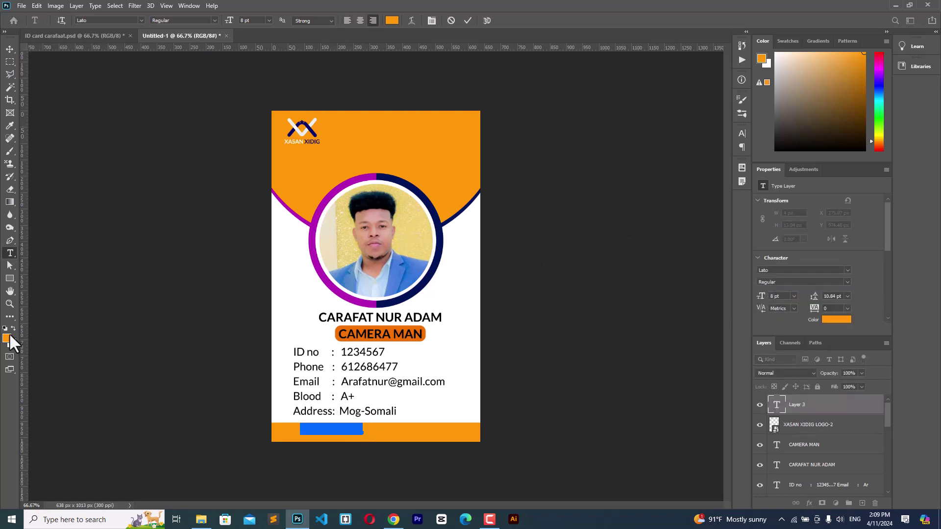
left_click(392, 21)
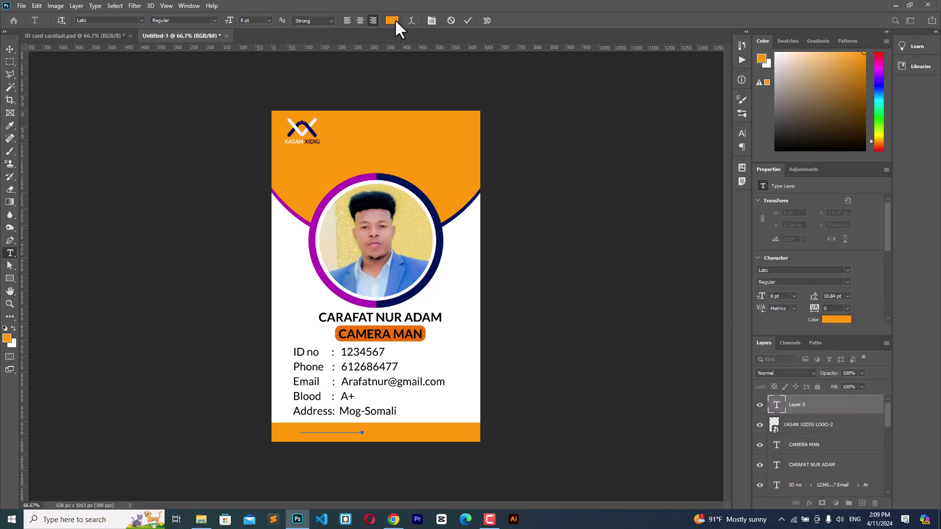
left_click_drag(592, 168, 528, 102)
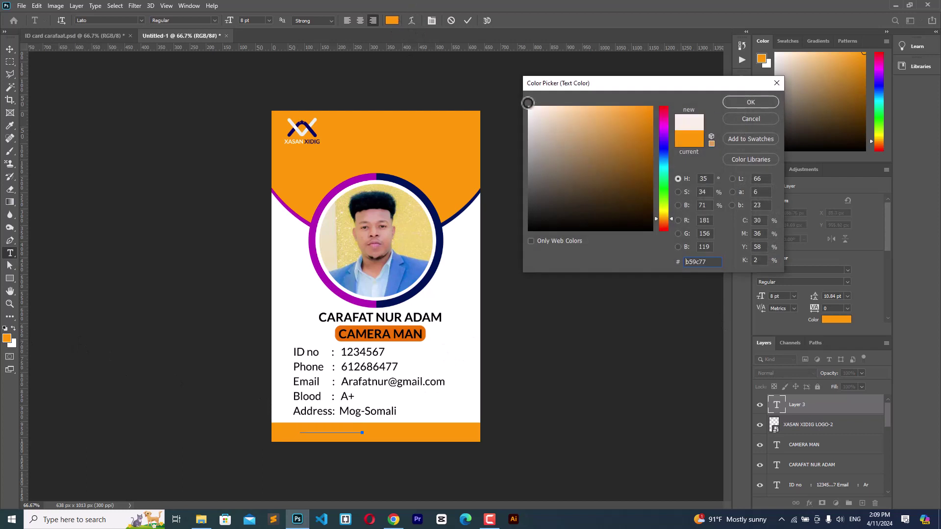
left_click(733, 101)
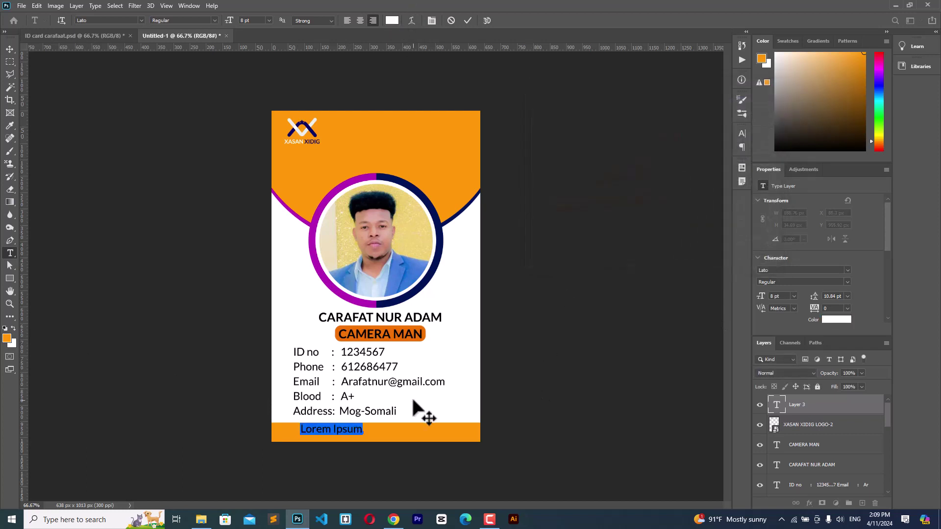
type("ww")
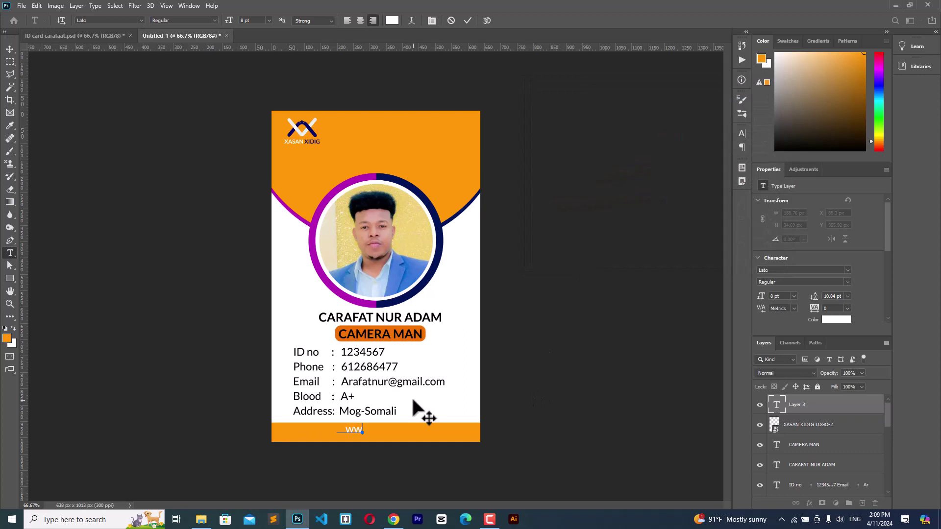
type("w.xasanxid")
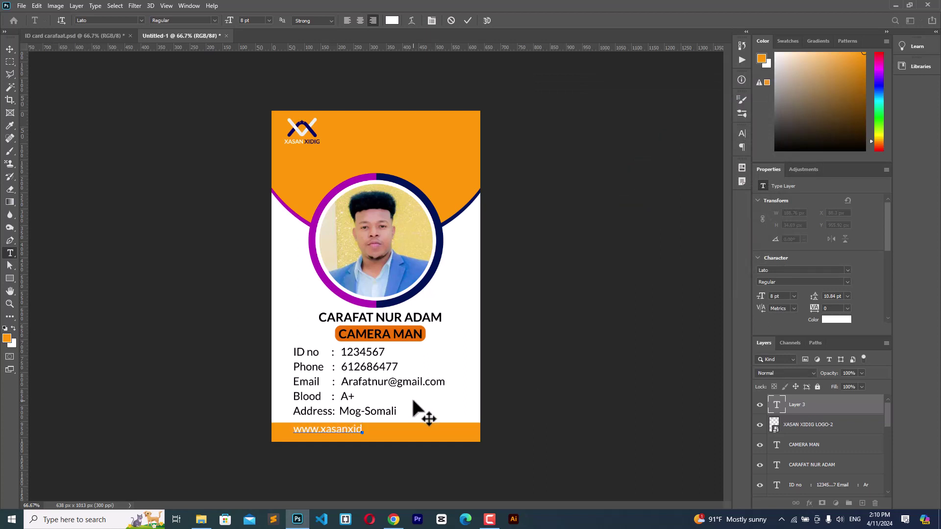
type("ig.com")
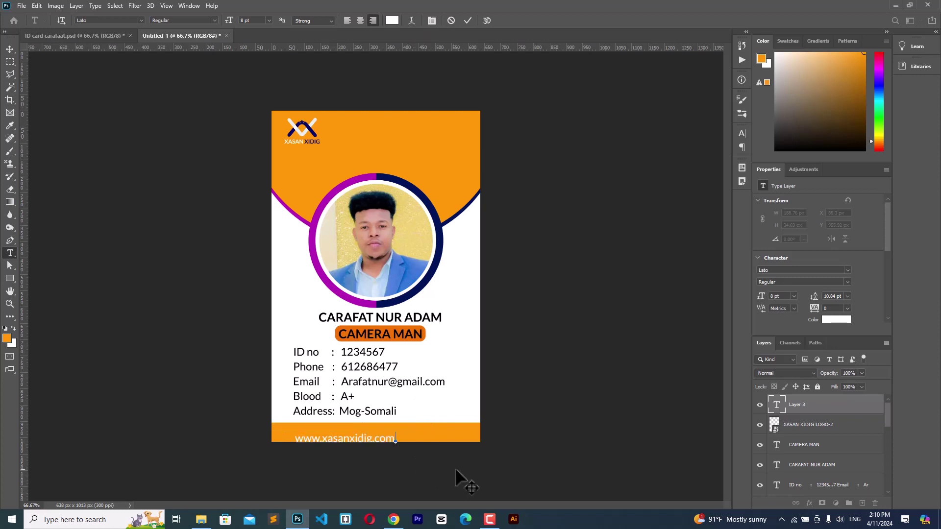
Step: Position the website text within the footer bar at about X 103, Y 968 px and finish the text edit
left_click_drag(467, 460, 469, 464)
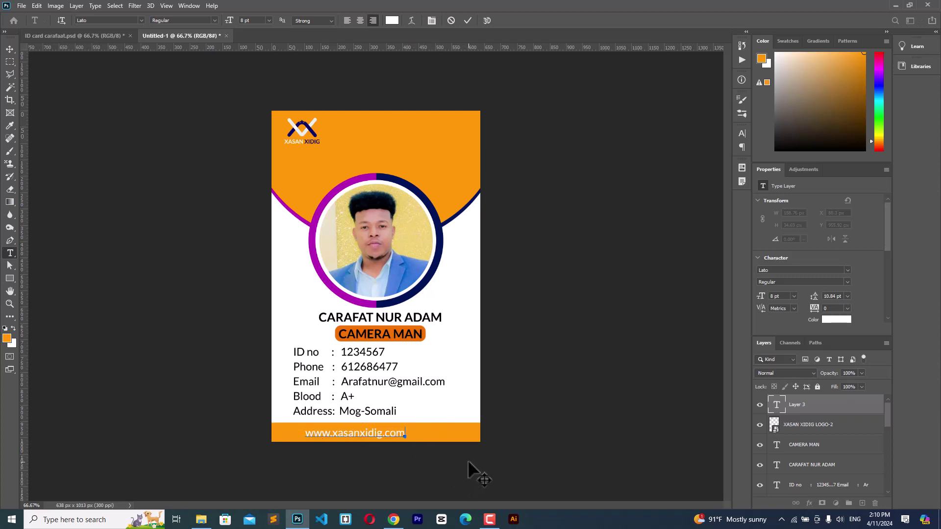
left_click(471, 19)
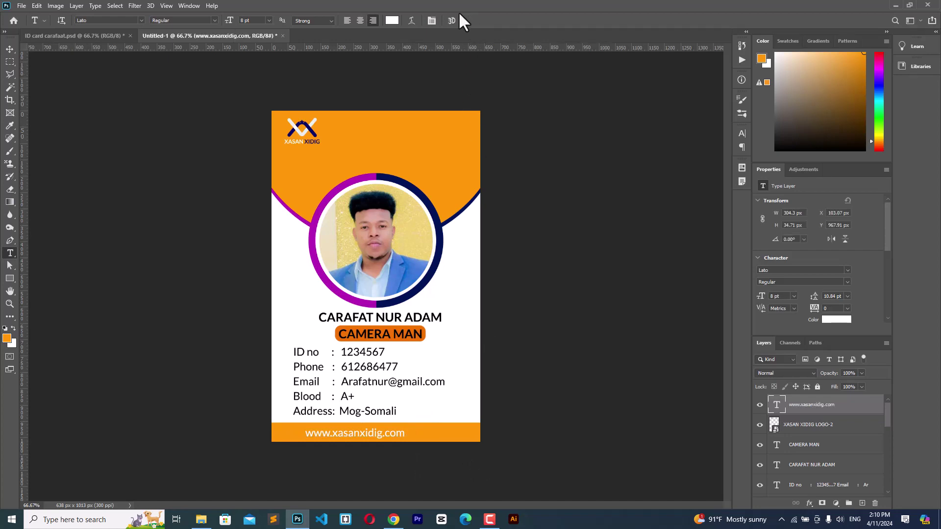
left_click(10, 49)
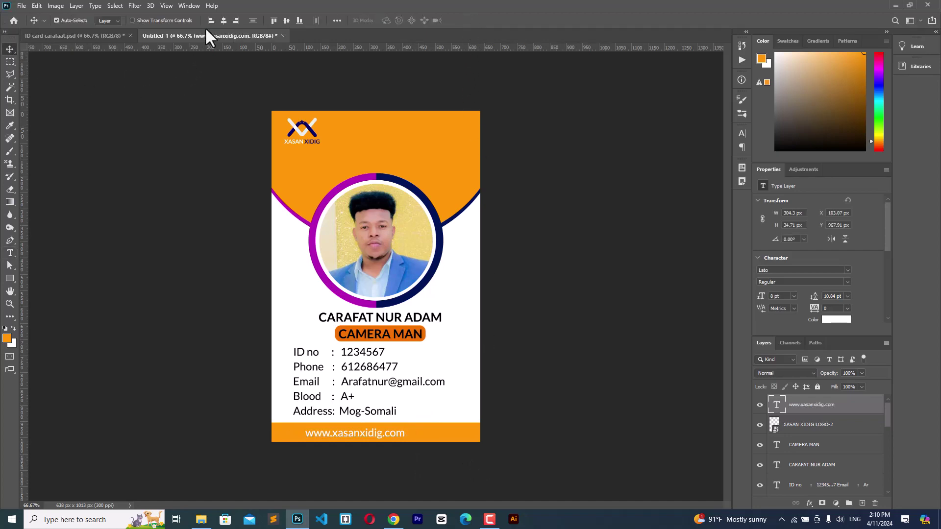